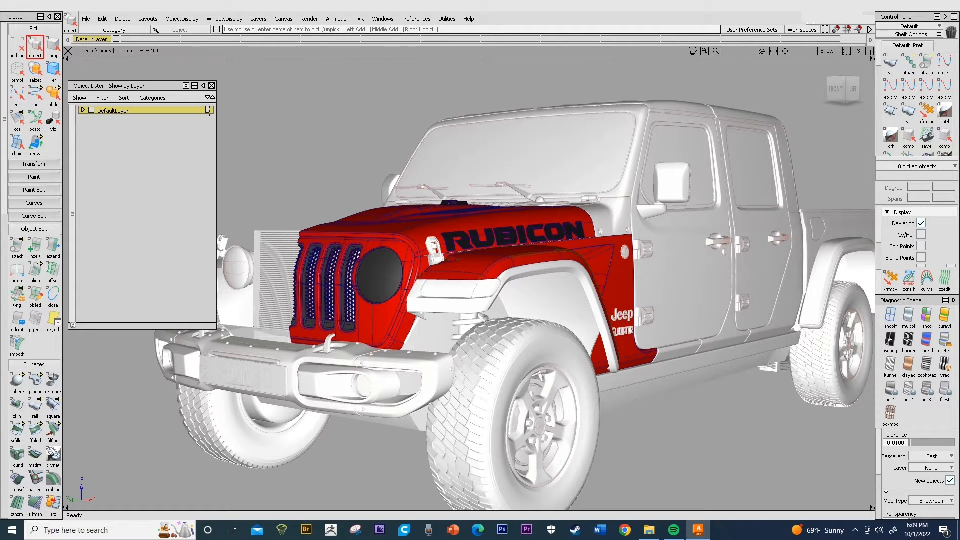
- Close and reopen the Object Lister, and position it over the empty area beside the truck
mouse_move(480, 305)
alt+shift+mouse_down()
mouse_move(489, 361)
mouse_move(493, 321)
alt+shift+mouse_up()
alt+shift+right_drag(493, 321, 443, 301)
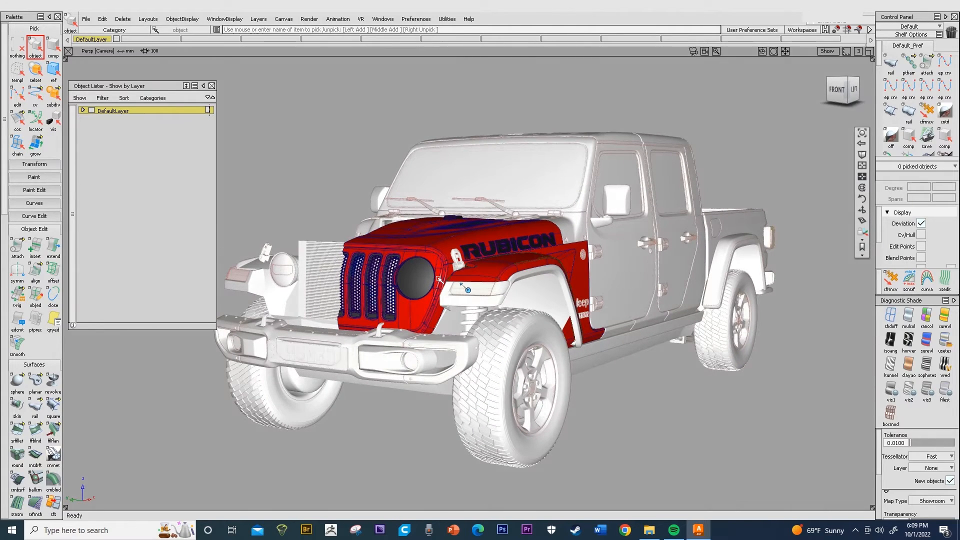
click(212, 86)
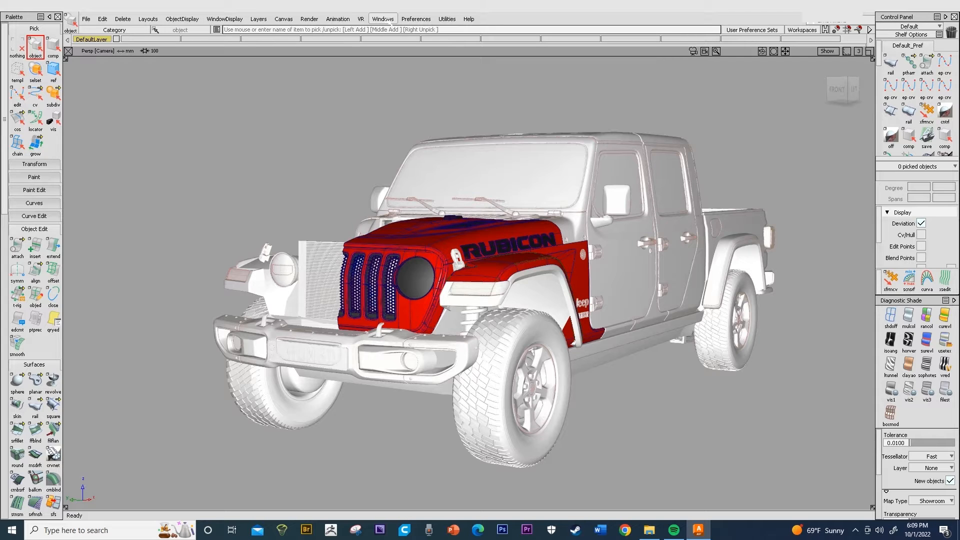
click(388, 20)
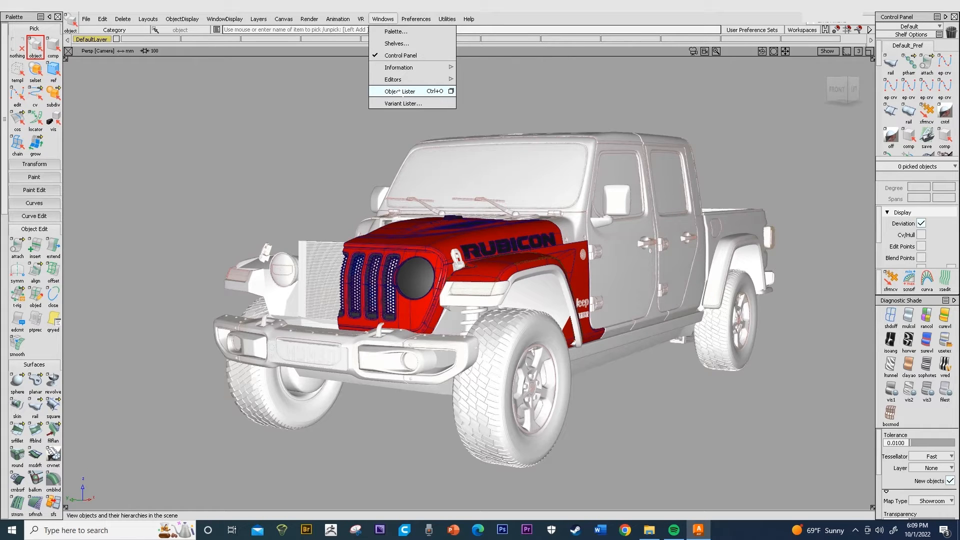
click(395, 92)
drag(148, 88, 199, 95)
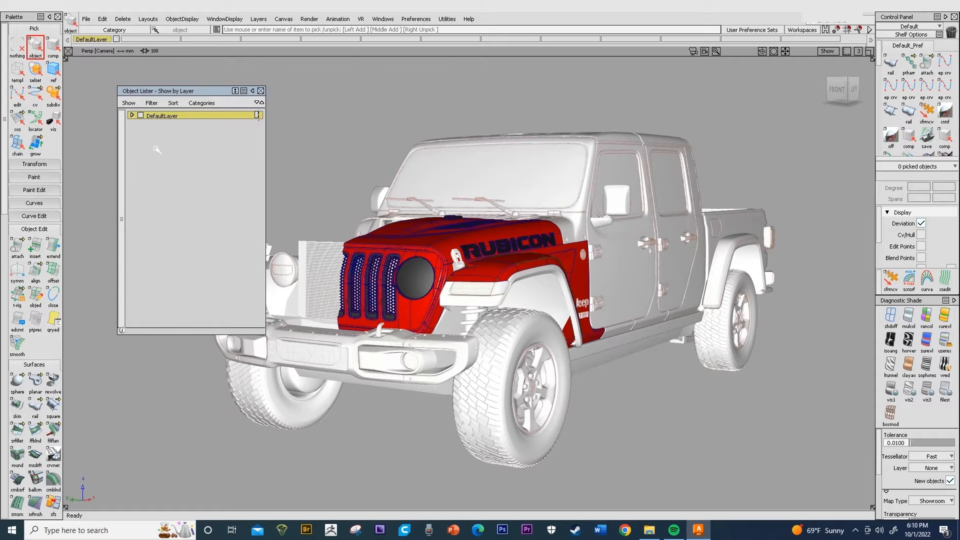
- Create a new layer and name it Surface
alt+shift+drag(403, 256, 438, 262)
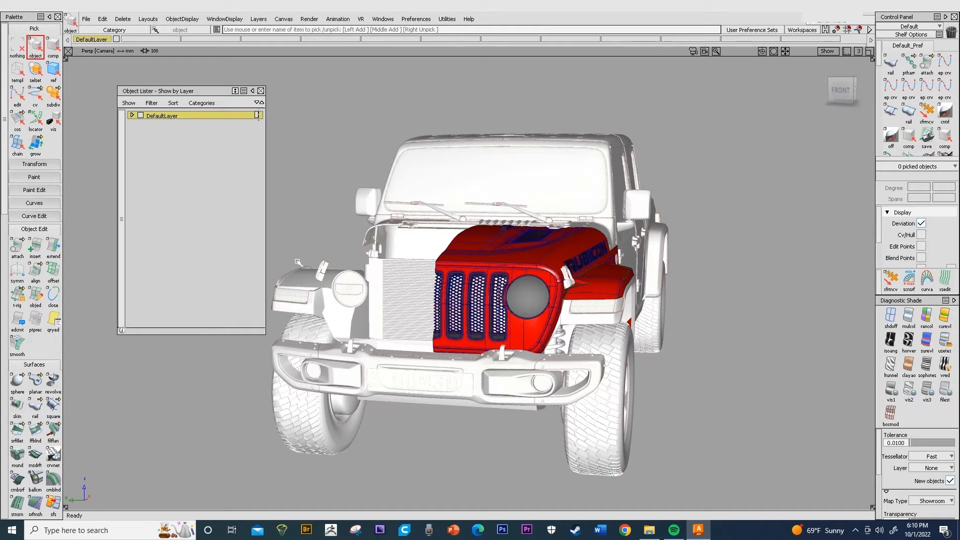
alt+shift+drag(527, 302, 441, 300)
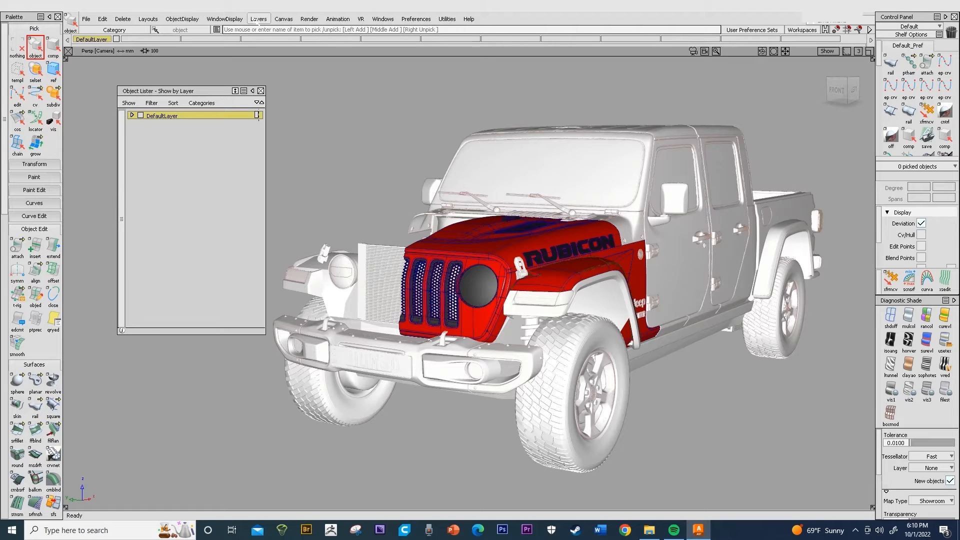
click(259, 20)
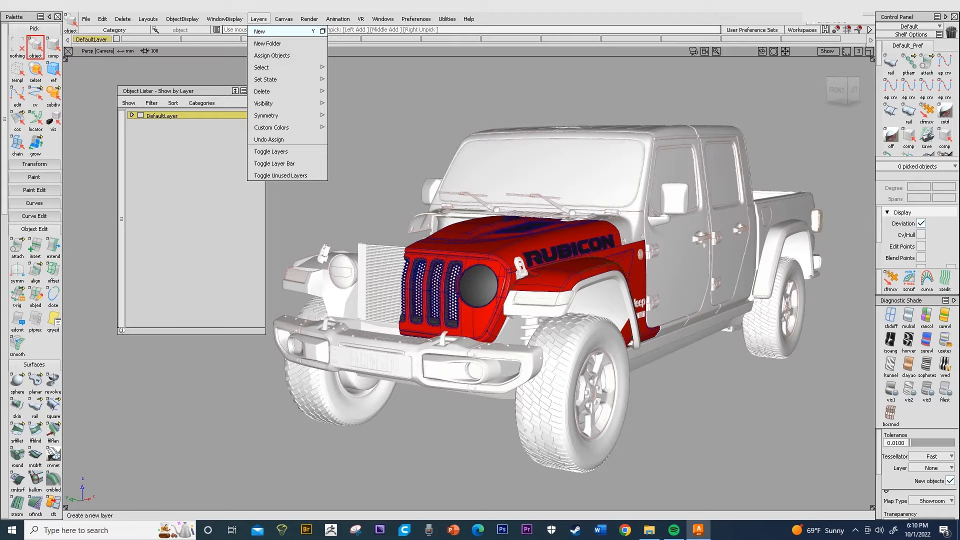
click(270, 32)
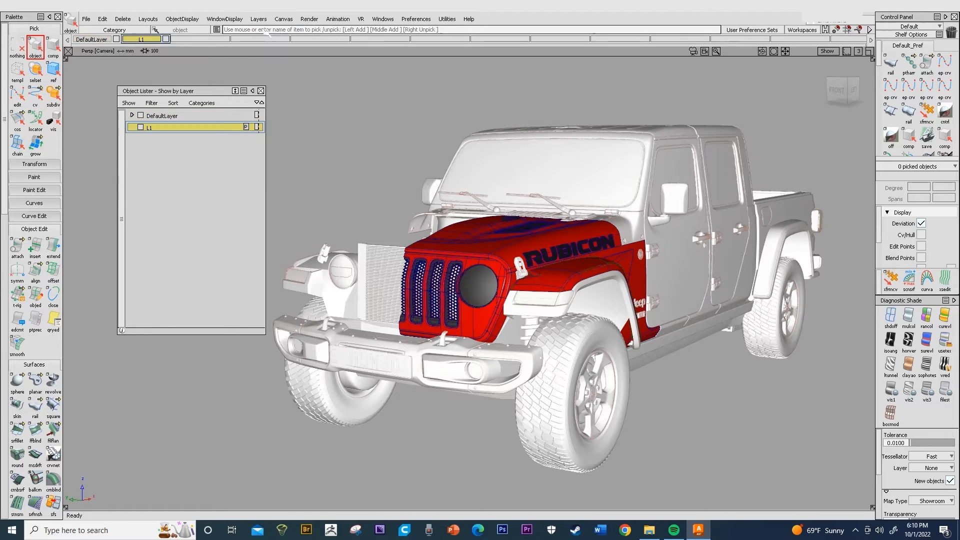
double_click(150, 128)
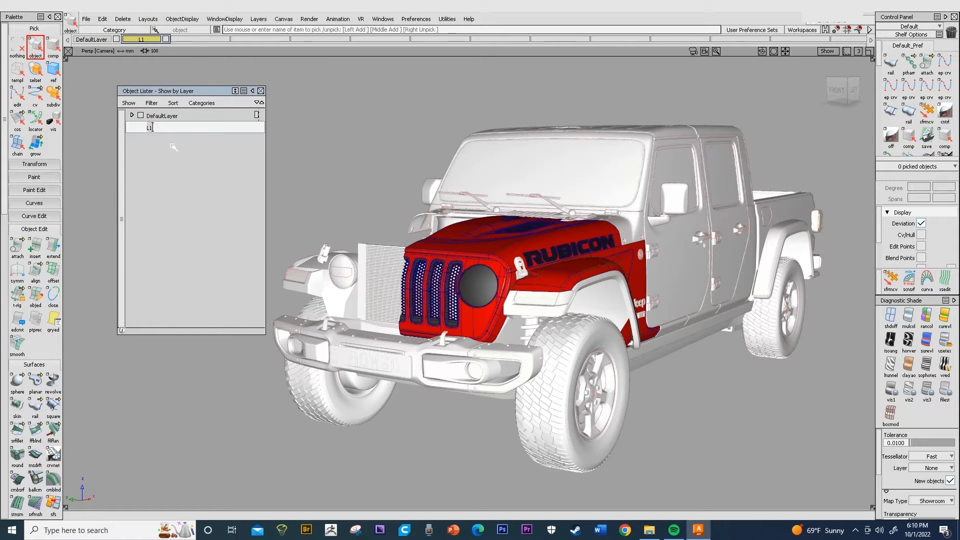
text(Surface)
key(Return)
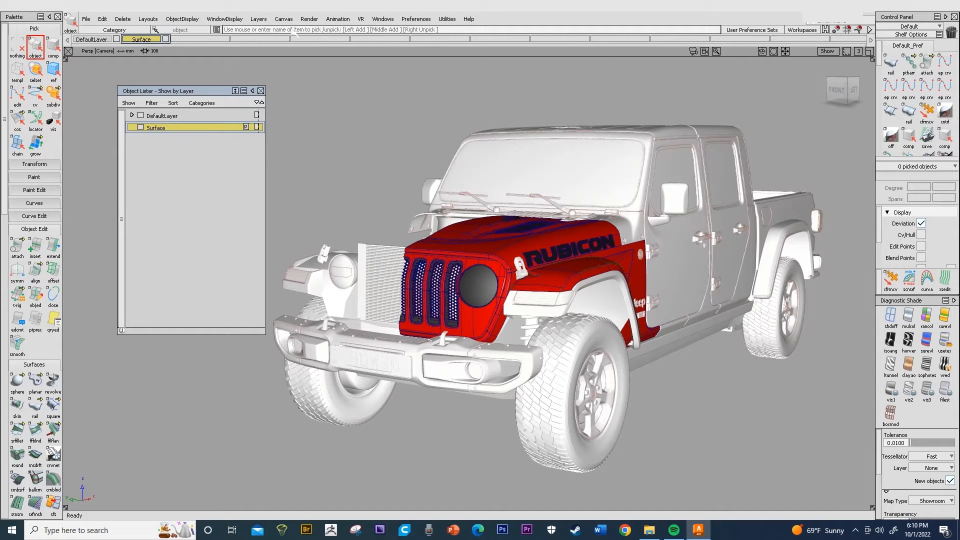
- Add a second new layer and rename it Scan
click(259, 19)
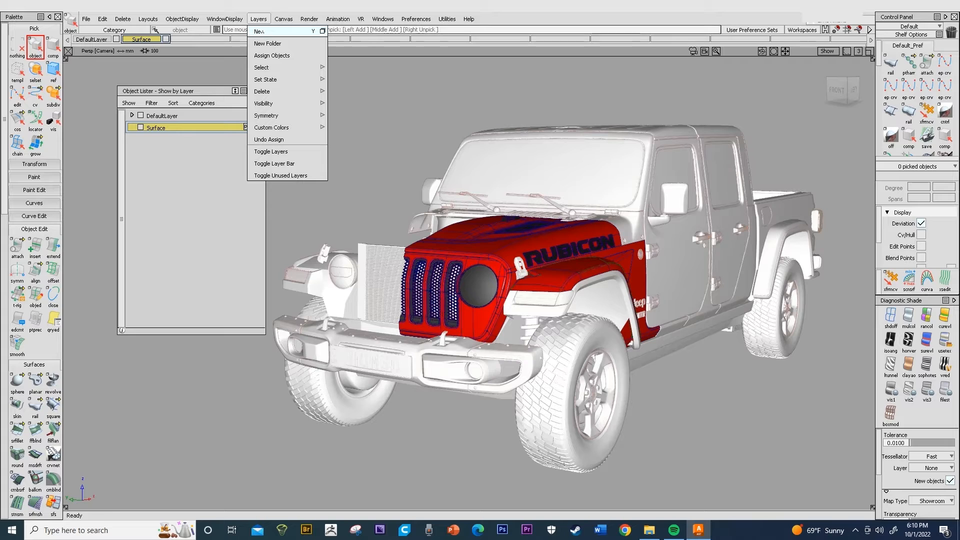
click(265, 37)
double_click(150, 140)
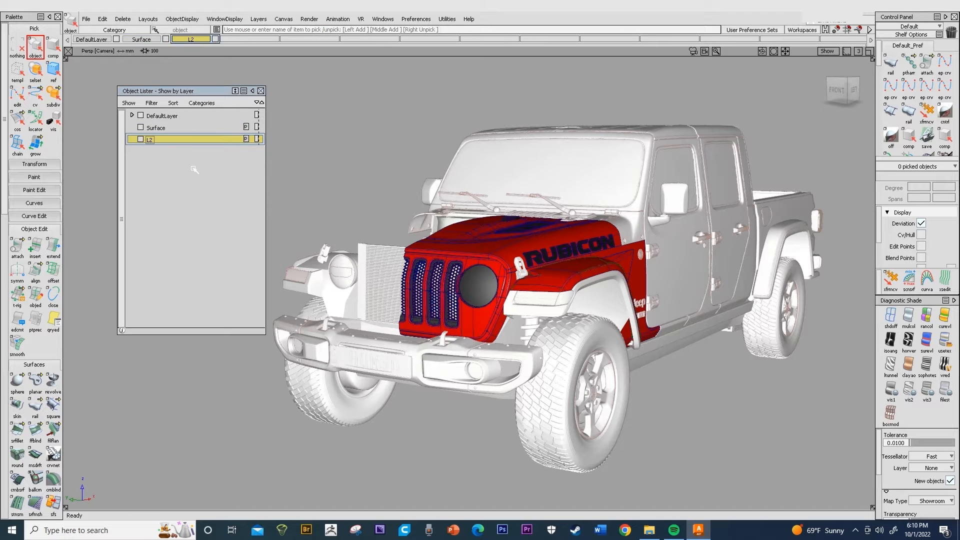
key(Return)
- Pick all the red hood, grille and fender surfaces, assign them to the Surface layer, and clear the selection
ctrl+shift+click(468, 252)
ctrl+shift+drag(469, 258, 468, 276)
click(466, 260)
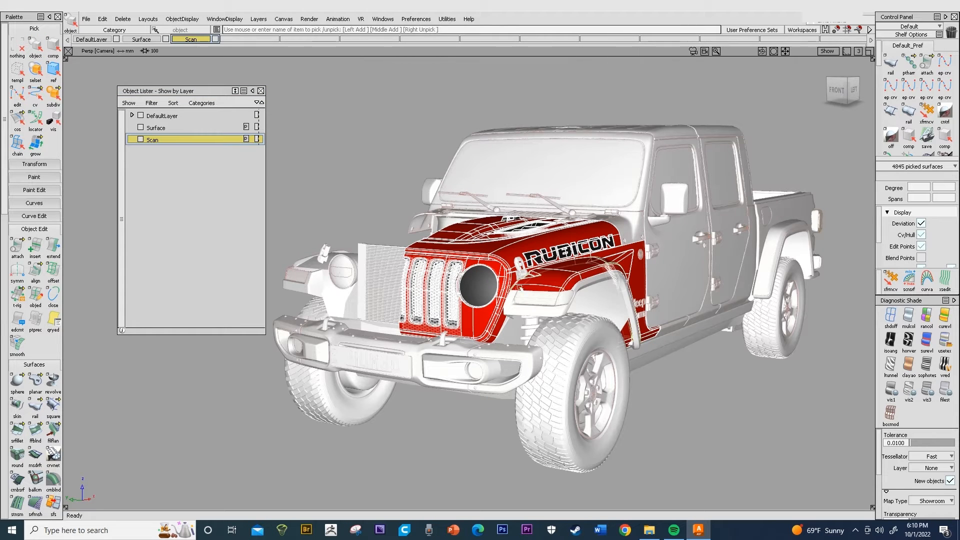
right_click(156, 128)
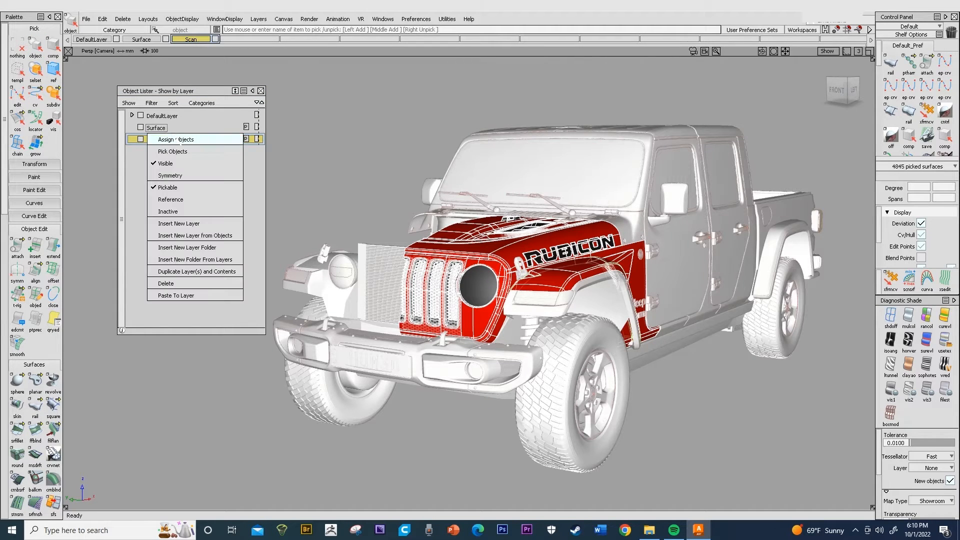
click(177, 139)
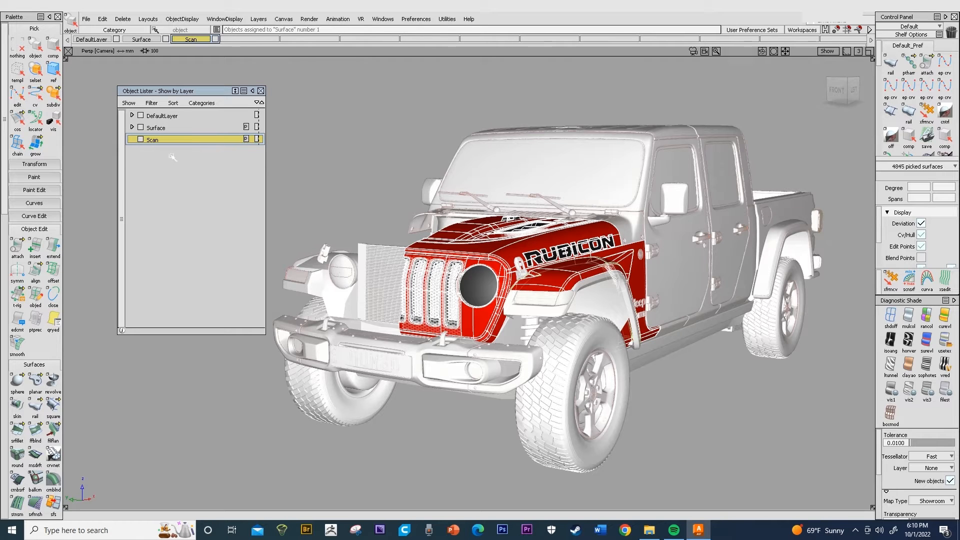
click(17, 47)
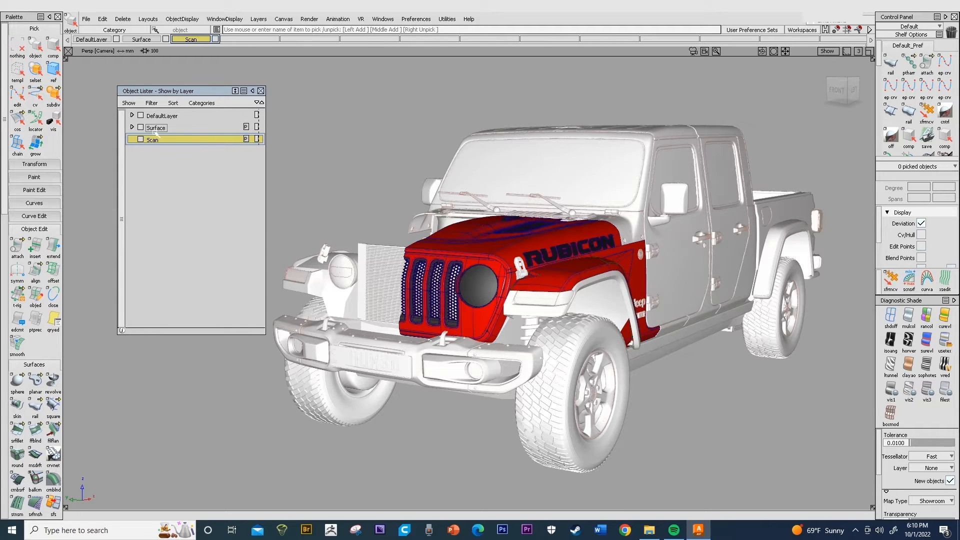
- Hide the Surface layer and assign all of the truck's white meshes to the Scan layer
right_click(157, 128)
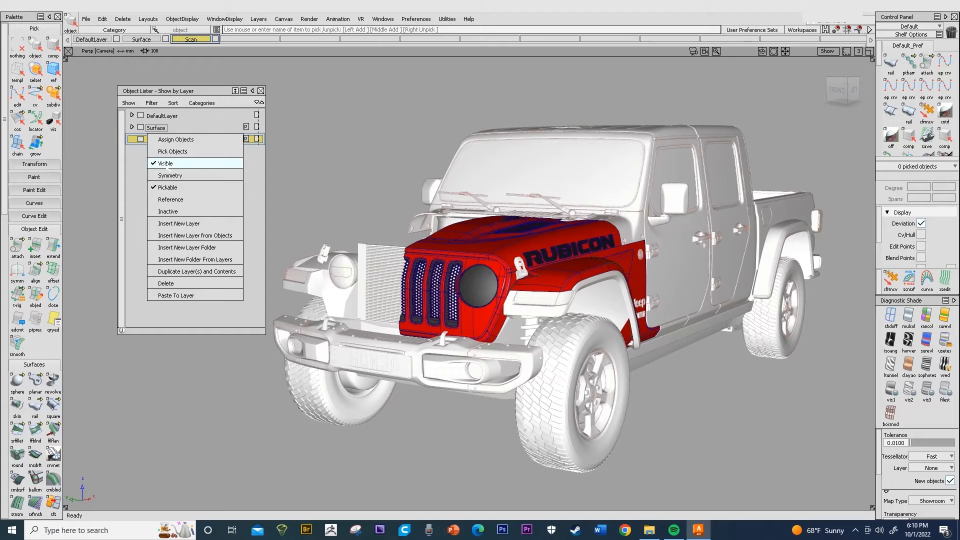
click(167, 164)
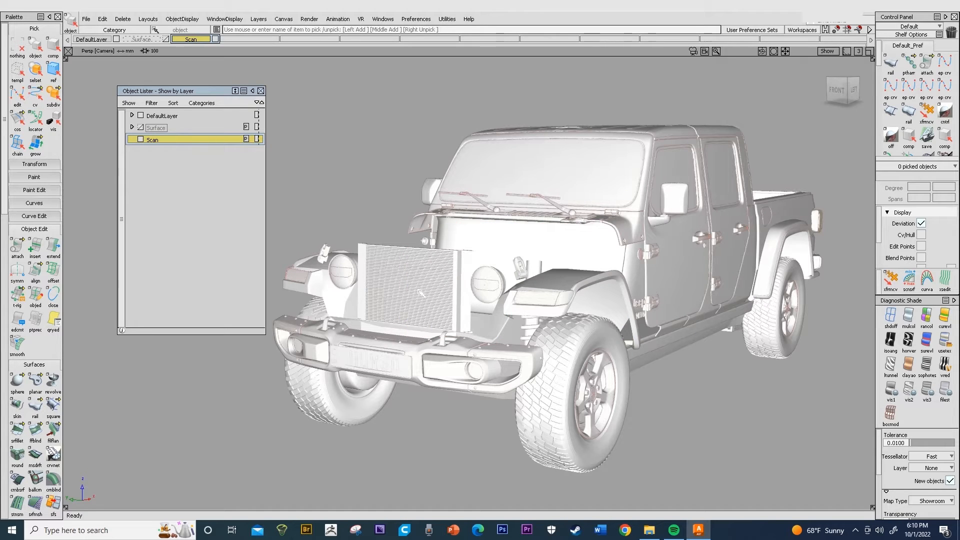
ctrl+shift+drag(400, 279, 398, 302)
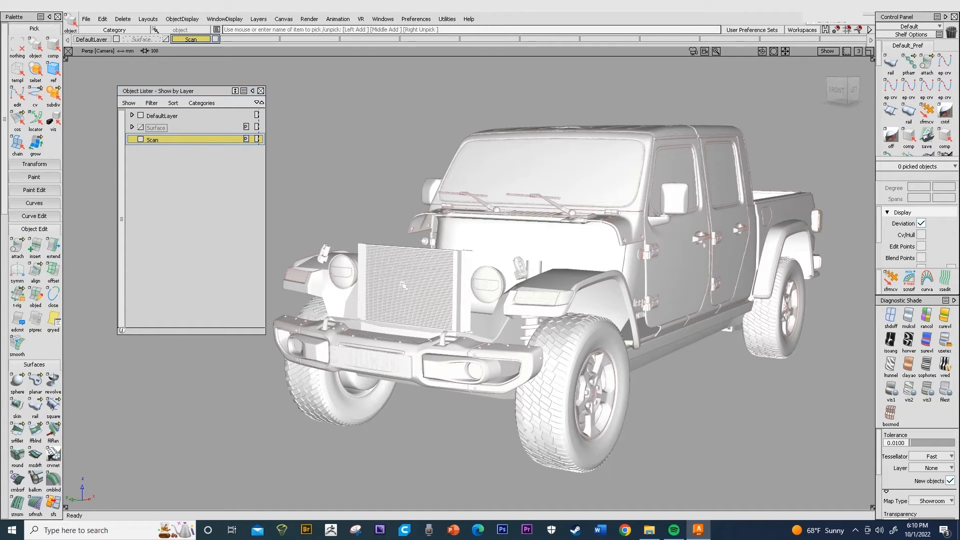
click(147, 141)
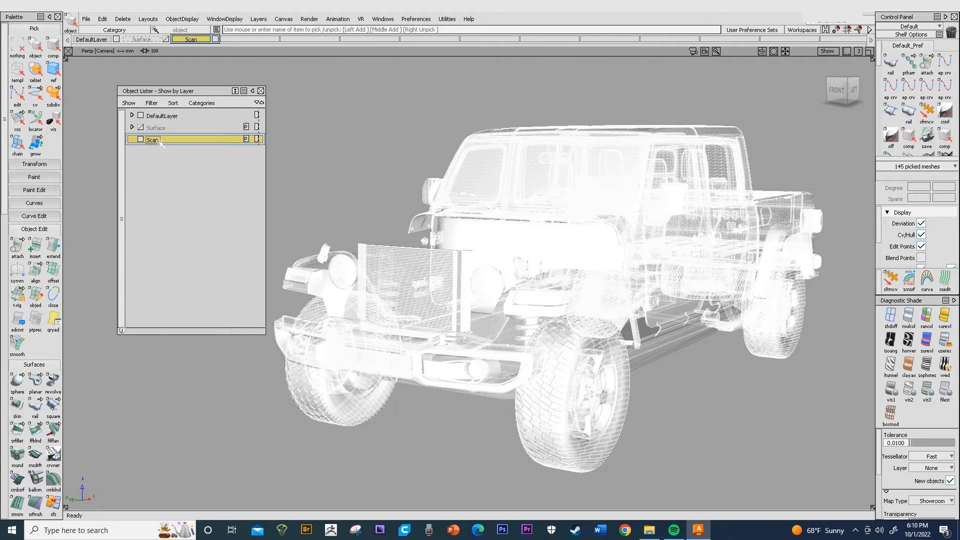
right_click(159, 142)
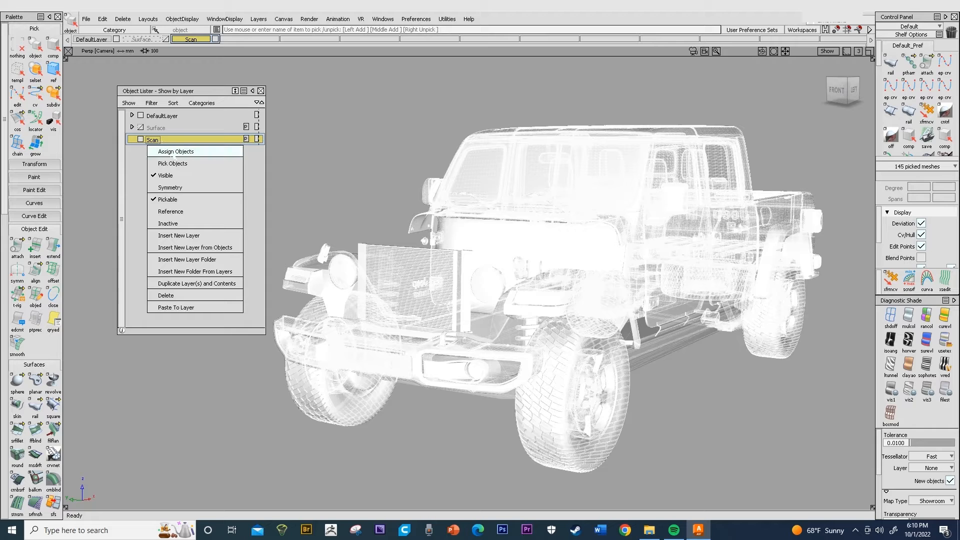
click(174, 152)
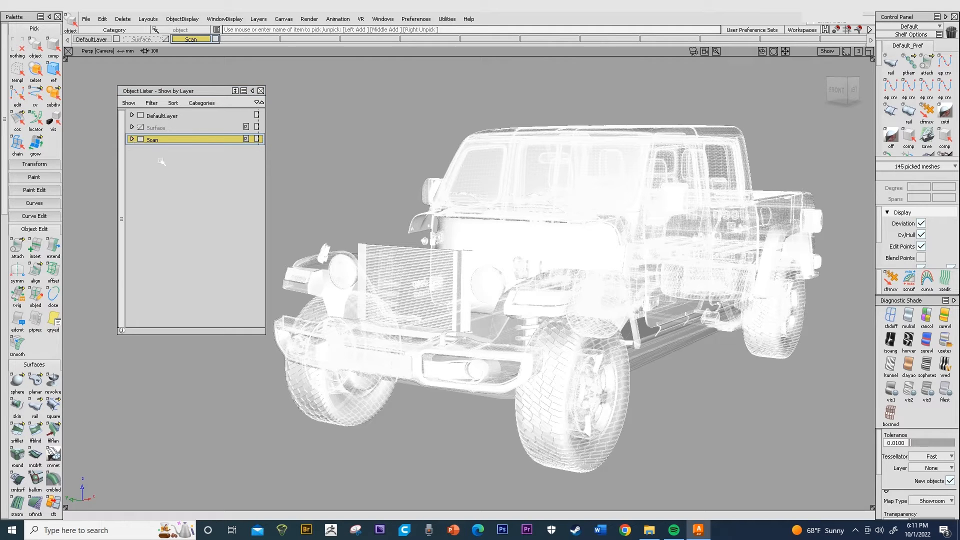
- Set the Scan layer's color to black and clear the mesh selection
click(142, 140)
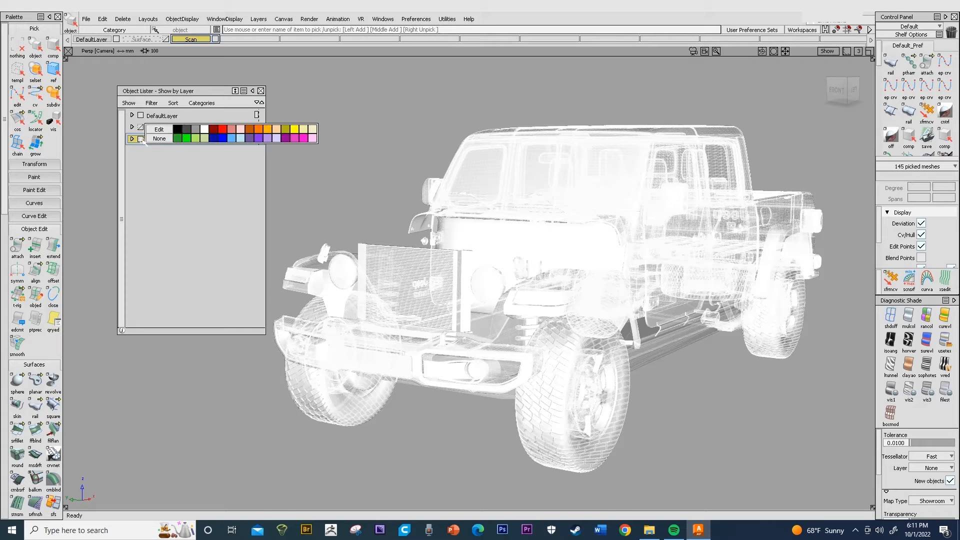
click(178, 130)
key(Escape)
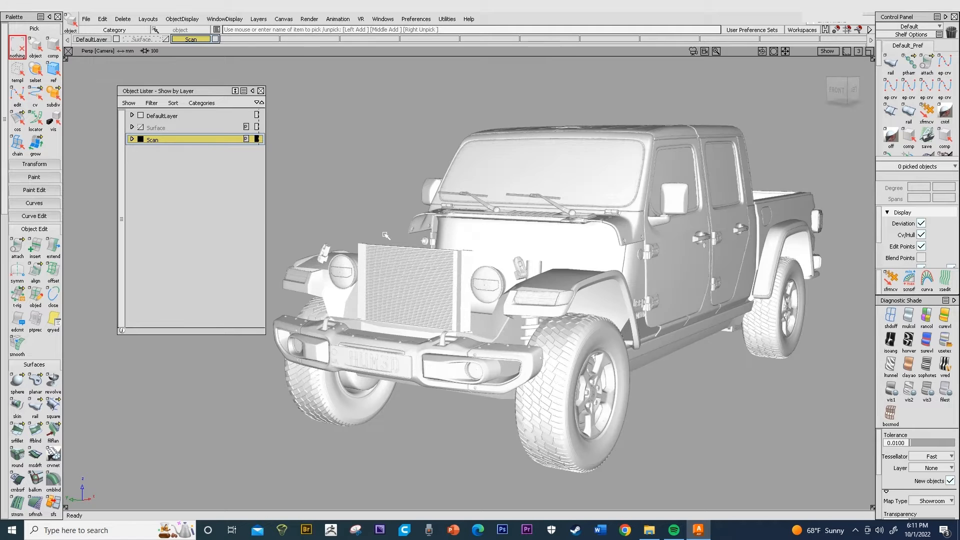
key(alt+m)
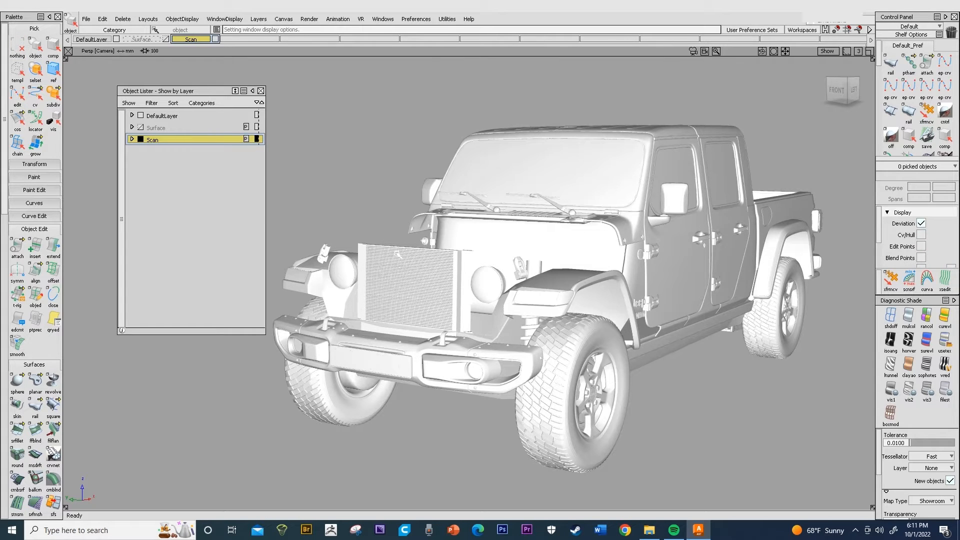
- Show the Surface layer again, and try bright green before setting its color to black
click(140, 128)
right_click(140, 128)
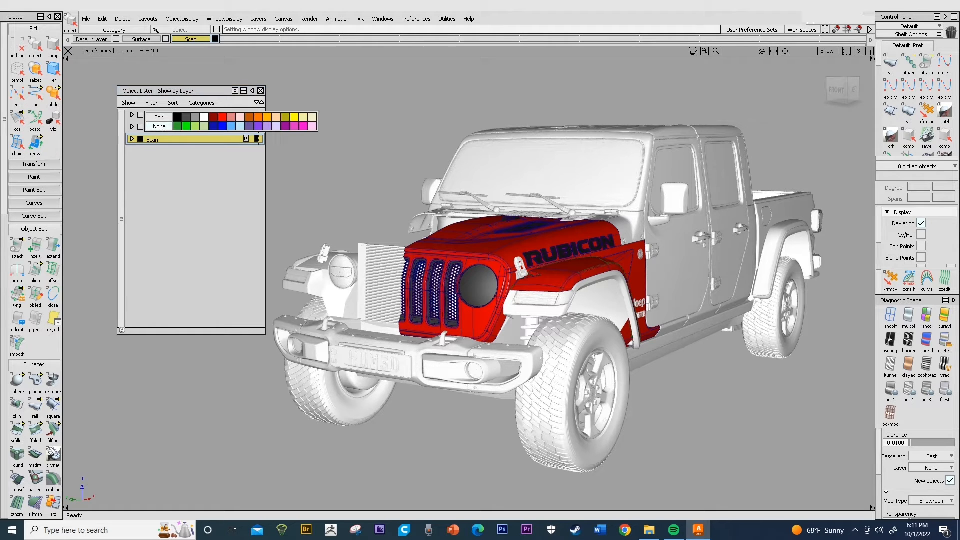
click(189, 126)
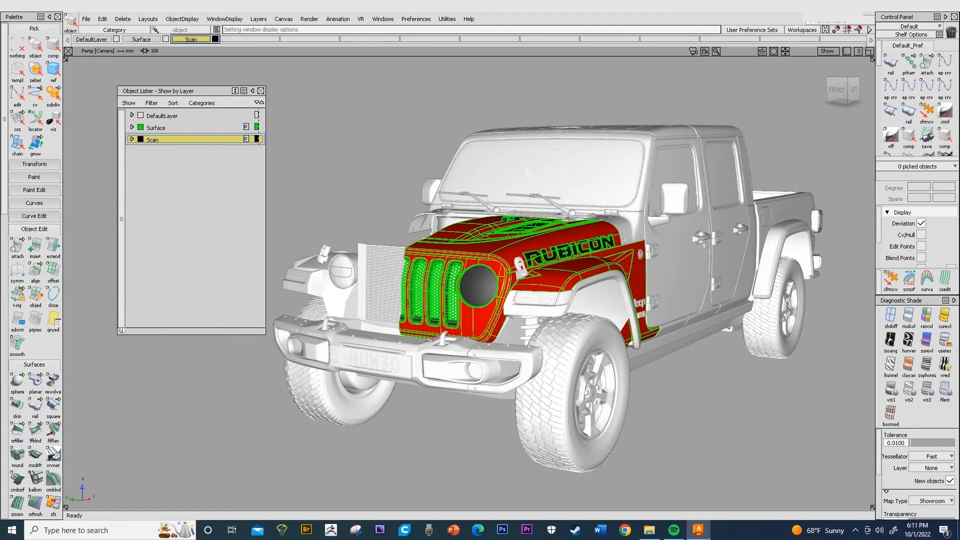
right_click(140, 128)
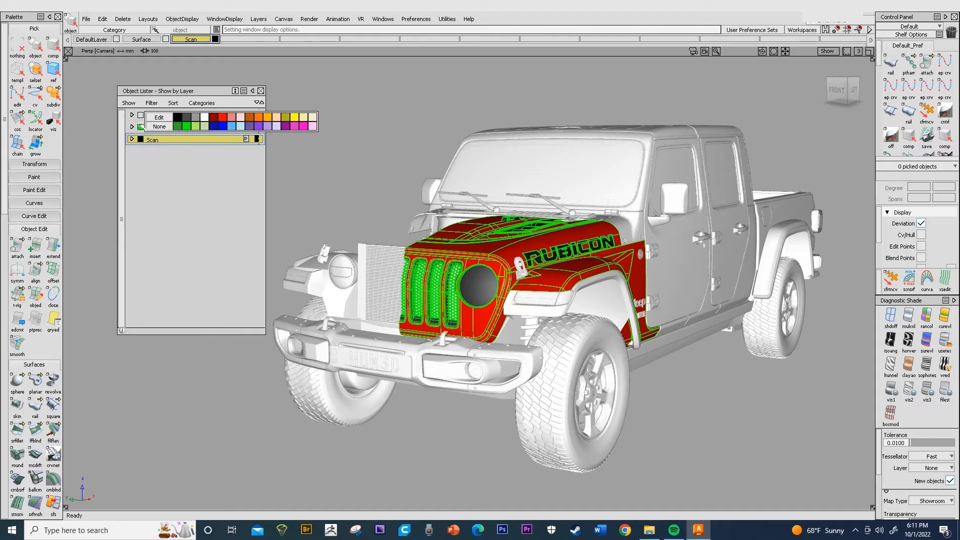
click(182, 118)
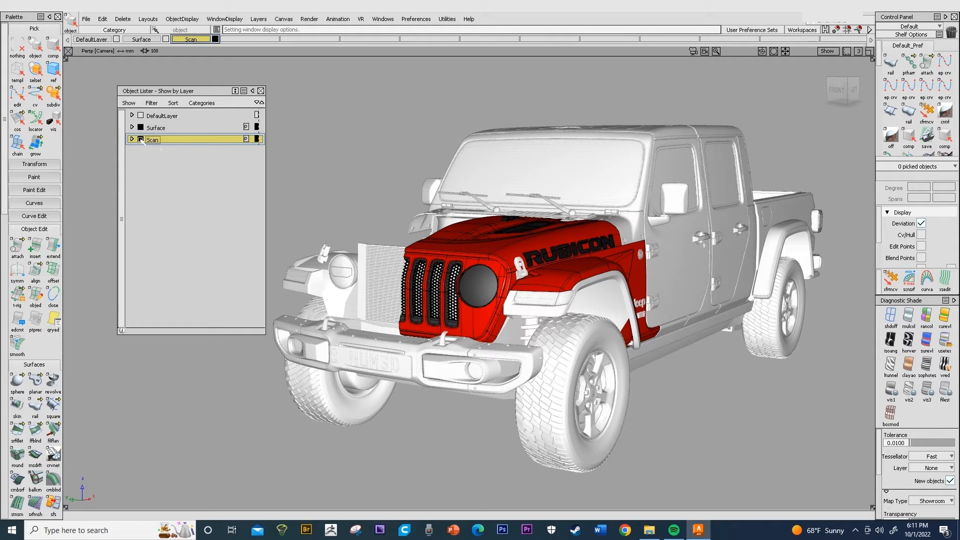
- Hide the Scan layer and make Surface the active layer
right_click(150, 141)
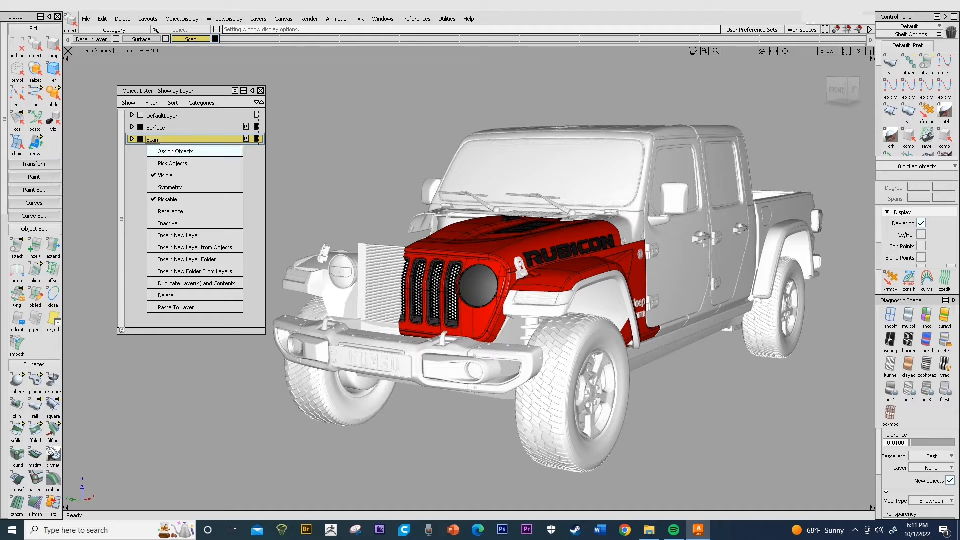
click(173, 178)
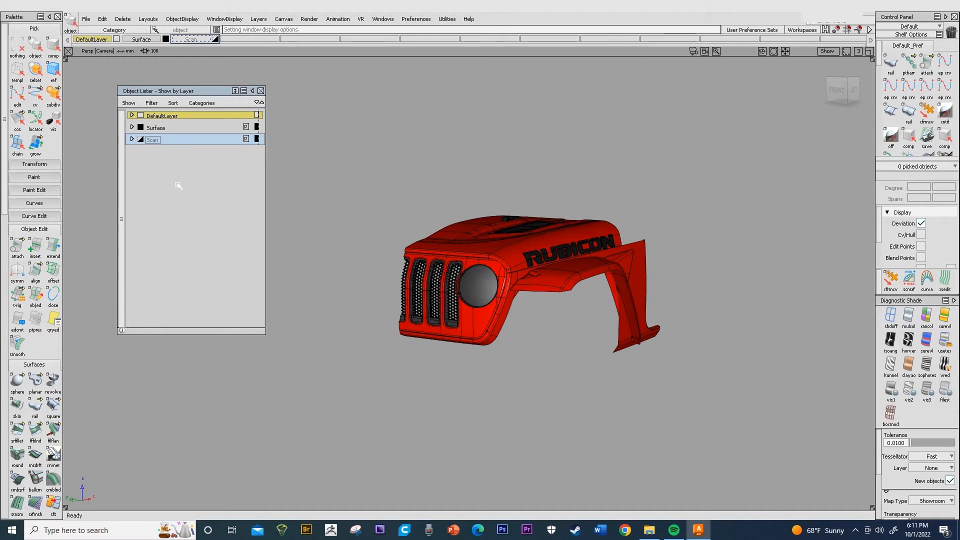
click(156, 128)
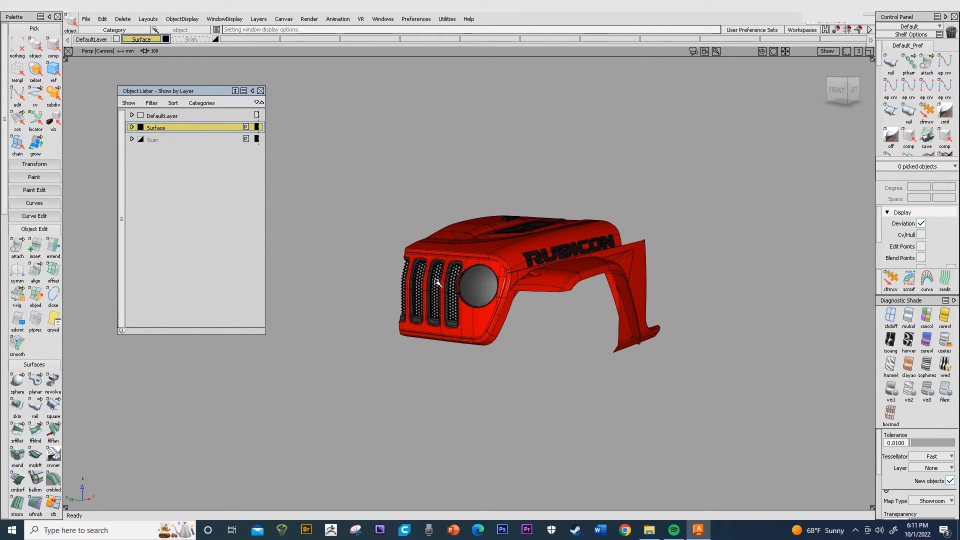
- Turn on symmetry for the Surface layer to mirror the half-modelled hood, grille and fender
alt+shift+drag(358, 304, 419, 313)
alt+shift+middle_drag(418, 313, 527, 315)
alt+shift+drag(527, 315, 538, 316)
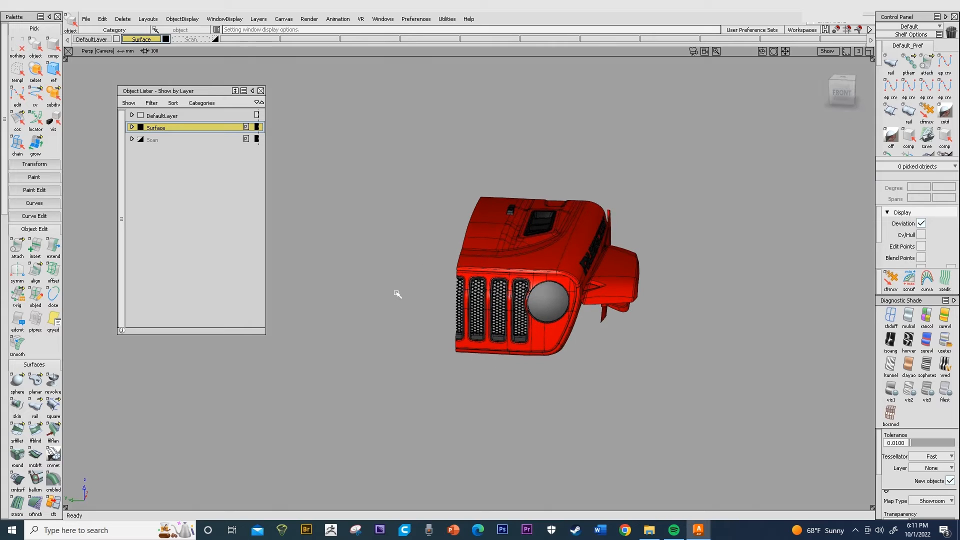
right_click(164, 128)
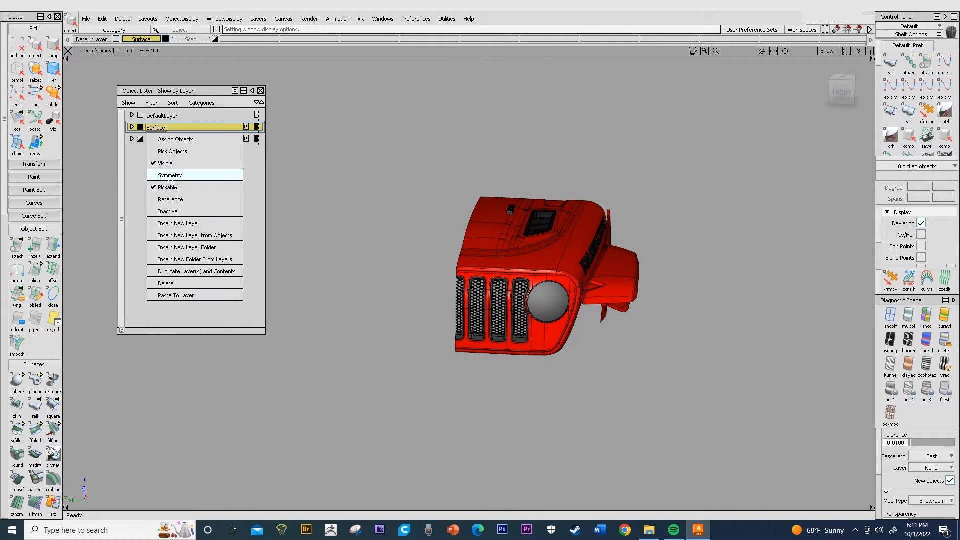
click(170, 176)
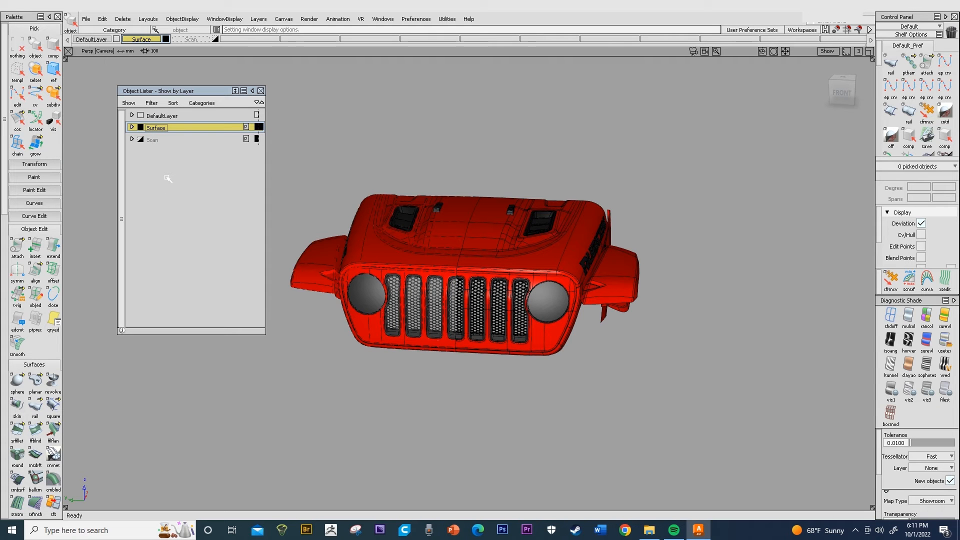
- Examine the symmetric hood, grille and fenders from several angles to check the mirrored half
alt+shift+drag(395, 288, 411, 302)
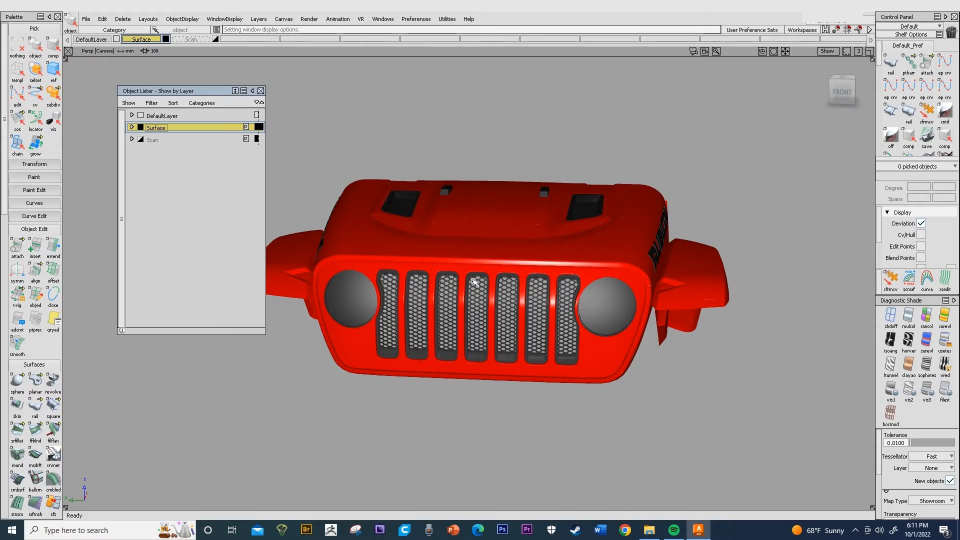
alt+shift+right_drag(491, 306, 501, 282)
alt+shift+drag(501, 282, 425, 260)
alt+shift+middle_drag(493, 262, 365, 260)
alt+shift+right_drag(560, 238, 574, 273)
alt+shift+drag(574, 273, 729, 302)
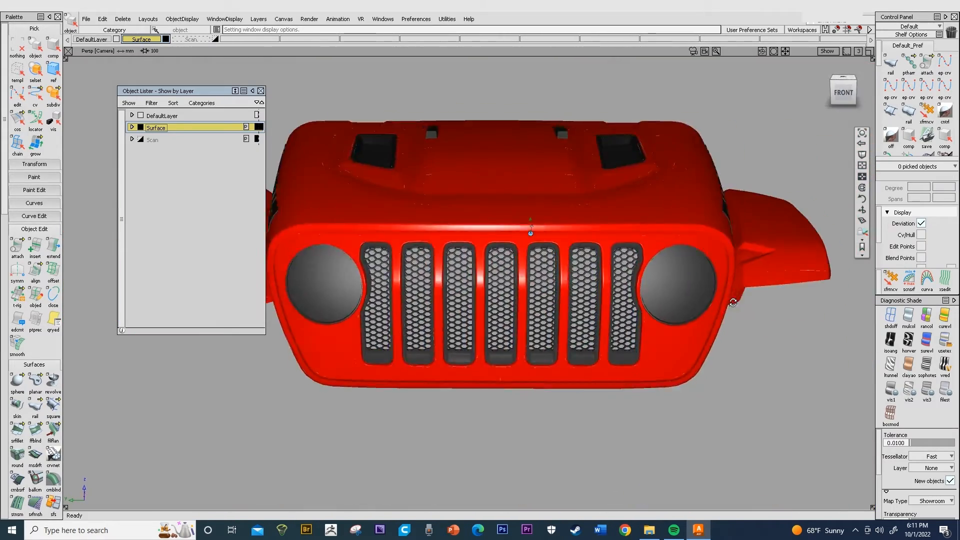
alt+shift+right_drag(728, 302, 651, 298)
alt+shift+drag(651, 298, 587, 300)
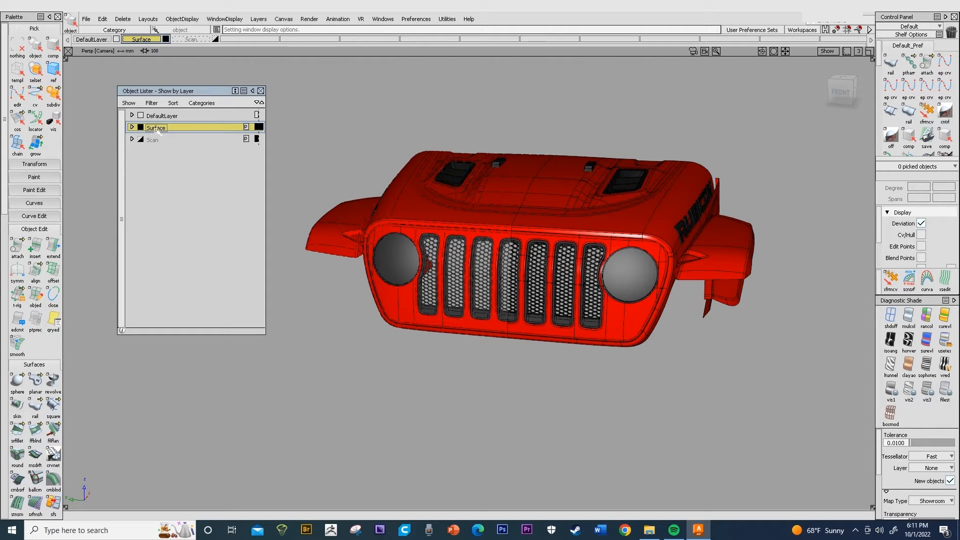
- Move the Surface layer below the Scan layer and duplicate Surface together with its contents
mouse_move(156, 129)
middle_down()
mouse_move(153, 144)
mouse_move(152, 127)
mouse_move(162, 145)
middle_up()
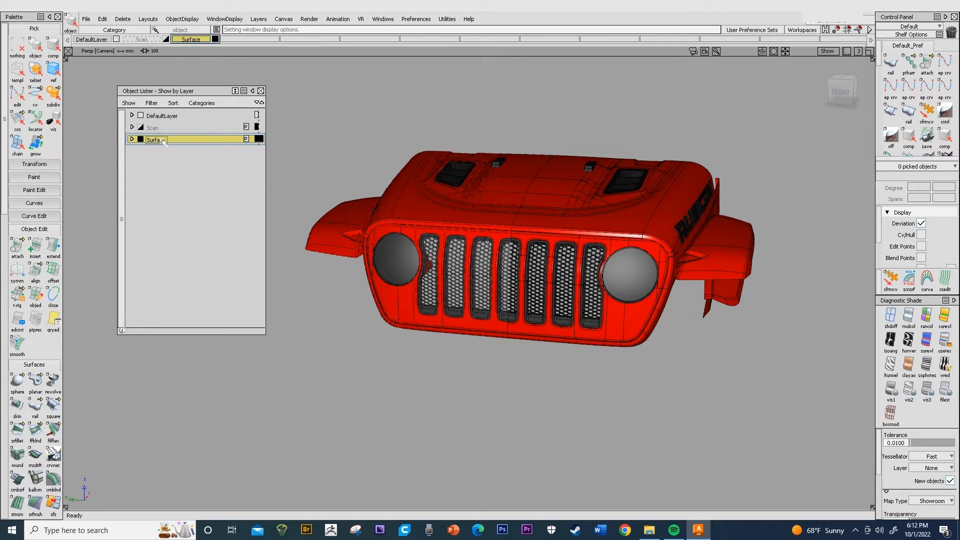
right_click(163, 142)
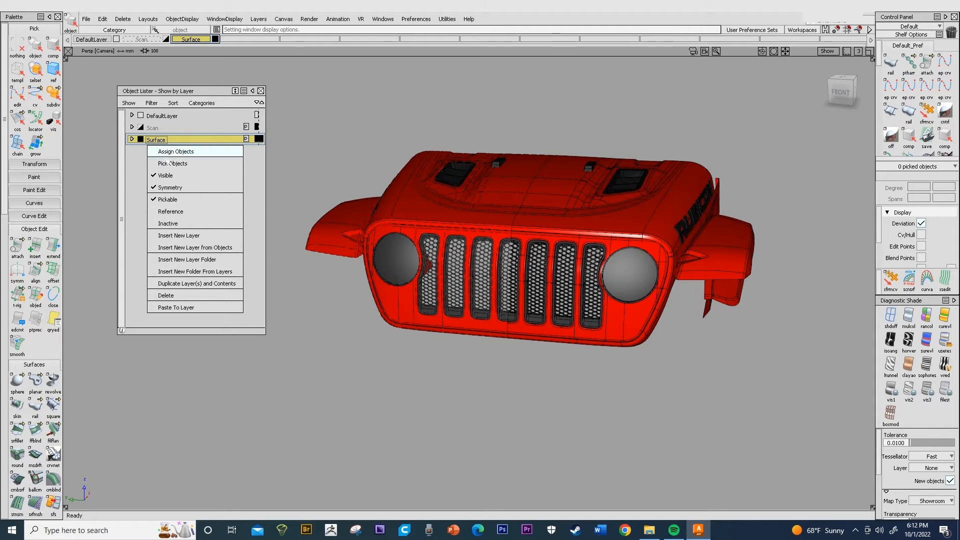
click(193, 284)
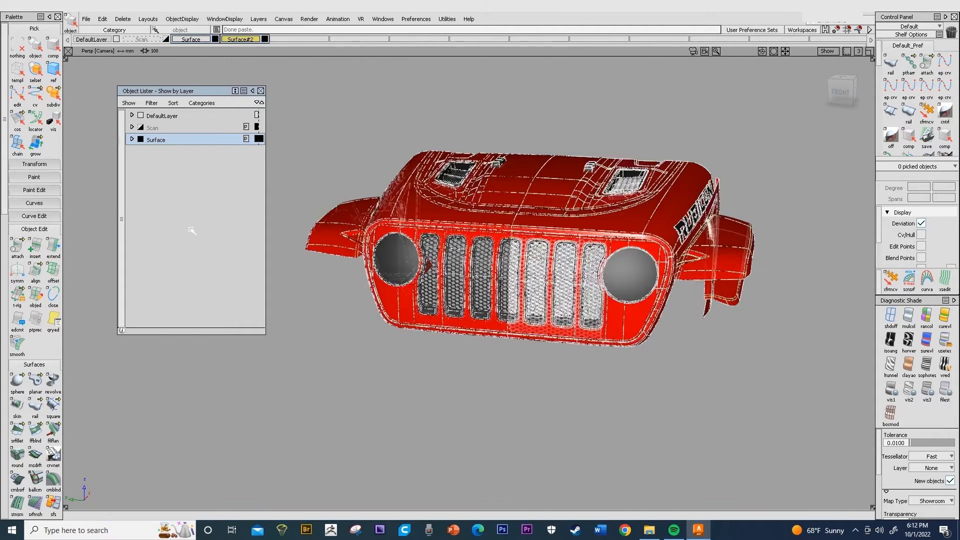
- Hide the original Surface layer and inspect the duplicated geometry in Surface#2 by itself
click(141, 140)
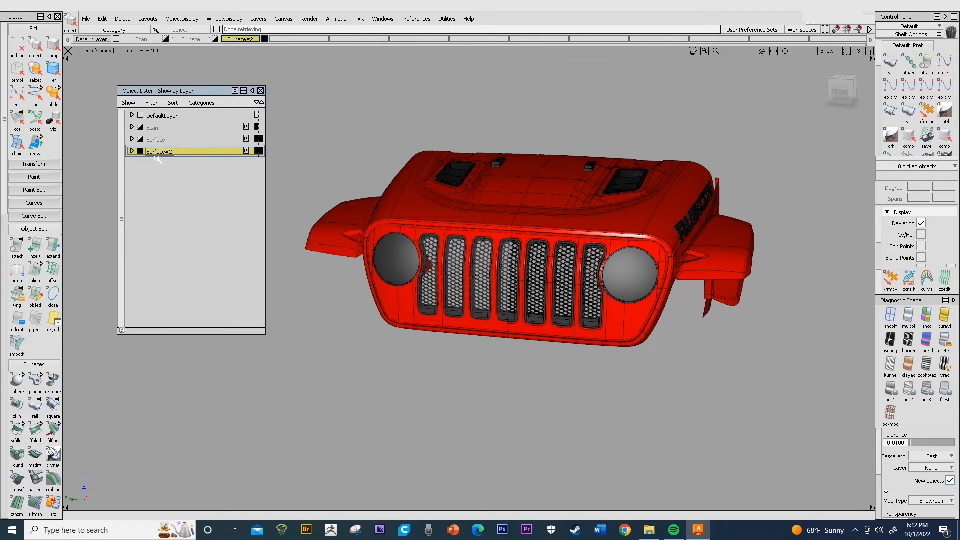
alt+shift+right_drag(525, 266, 468, 263)
mouse_move(468, 262)
alt+shift+mouse_down()
mouse_move(387, 264)
mouse_move(142, 232)
alt+shift+mouse_up()
alt+shift+drag(193, 247, 400, 270)
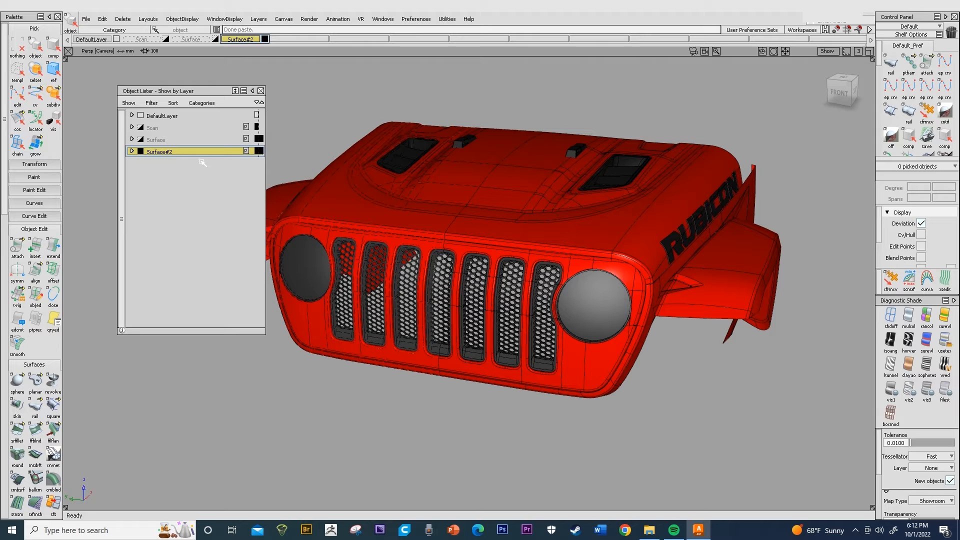
- Show the Scan layer again and make it the active layer
click(160, 128)
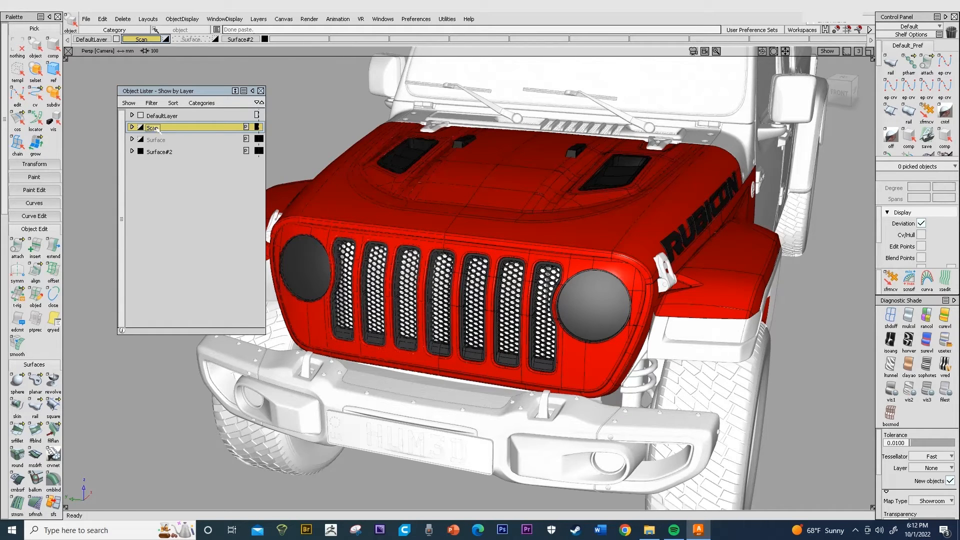
key(alt+shift)
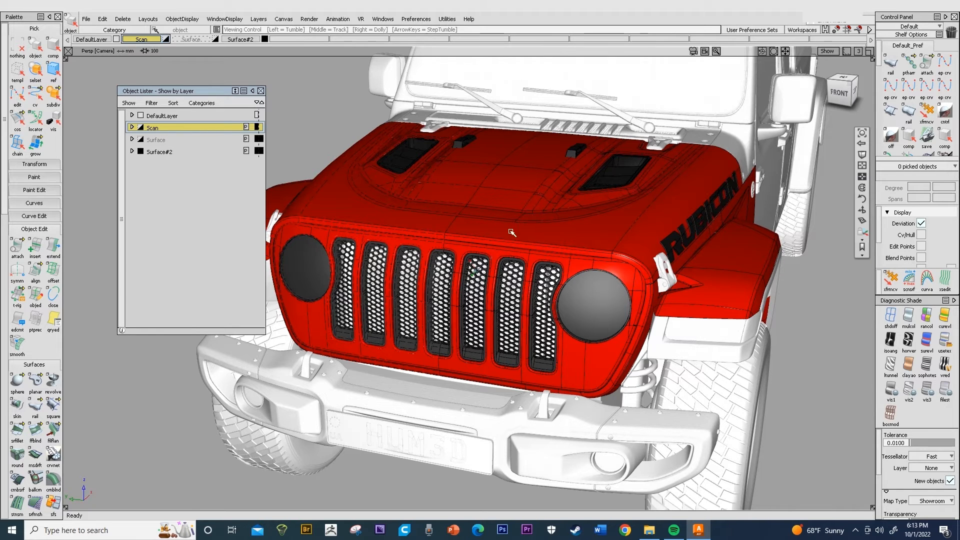
alt+shift+right_drag(511, 232, 545, 258)
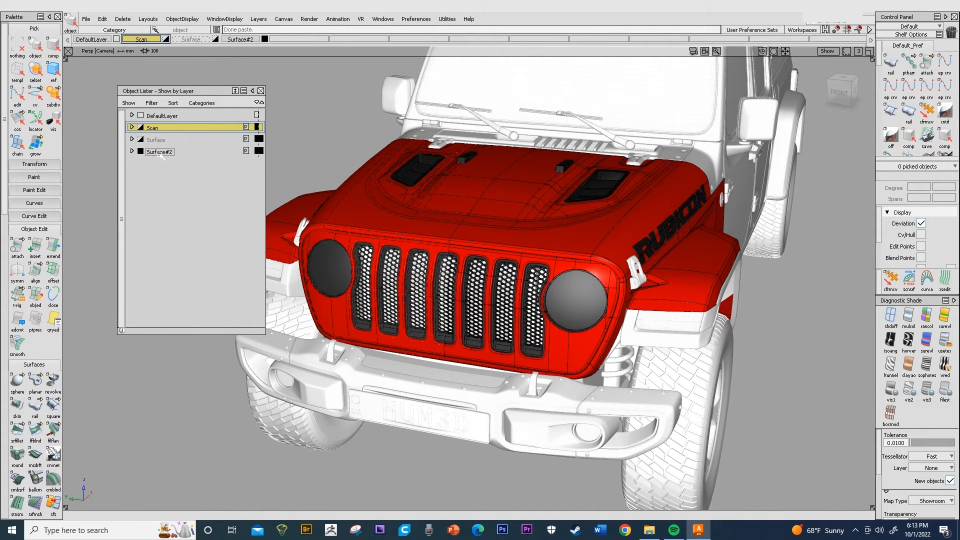
- Pick all objects in the Scan layer and delete them from the model
right_click(157, 129)
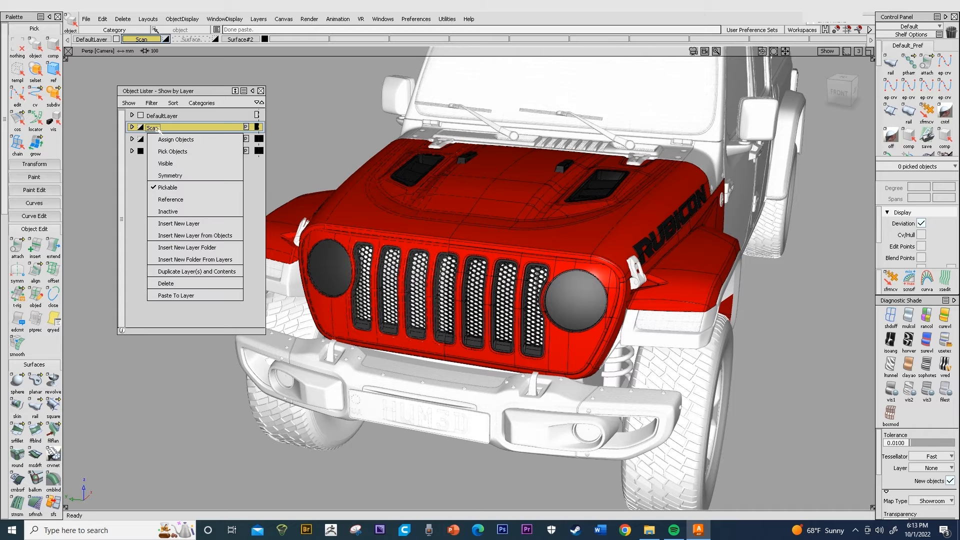
click(172, 153)
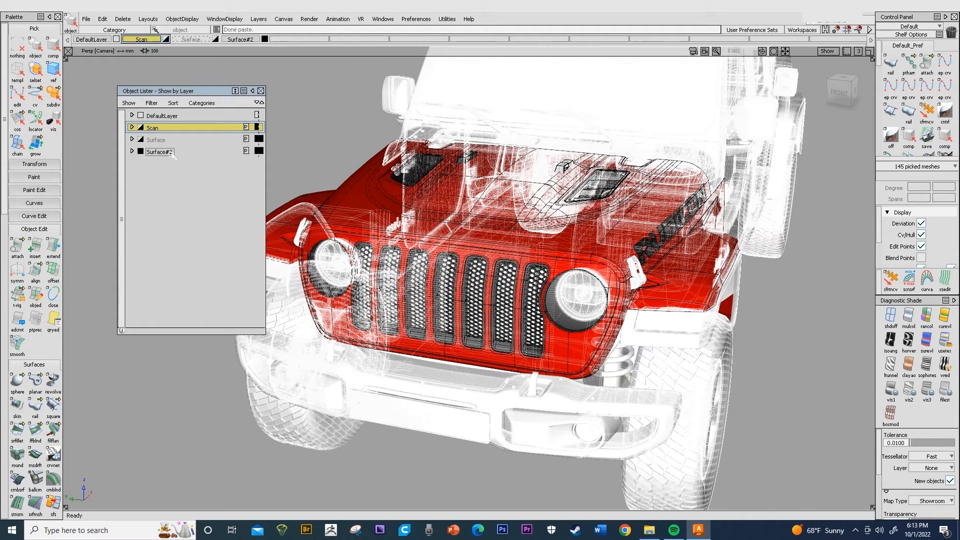
alt+shift+drag(482, 252, 471, 231)
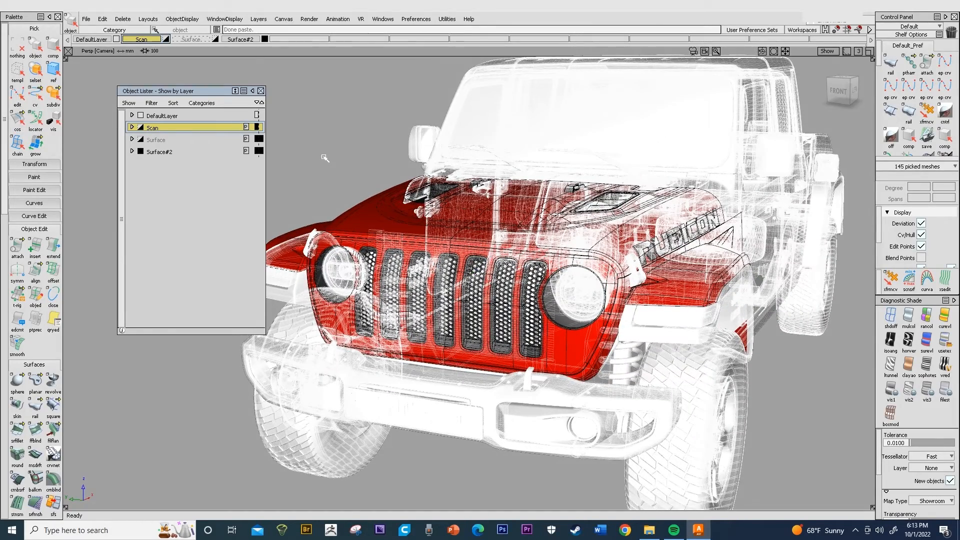
key(Delete)
key(Return)
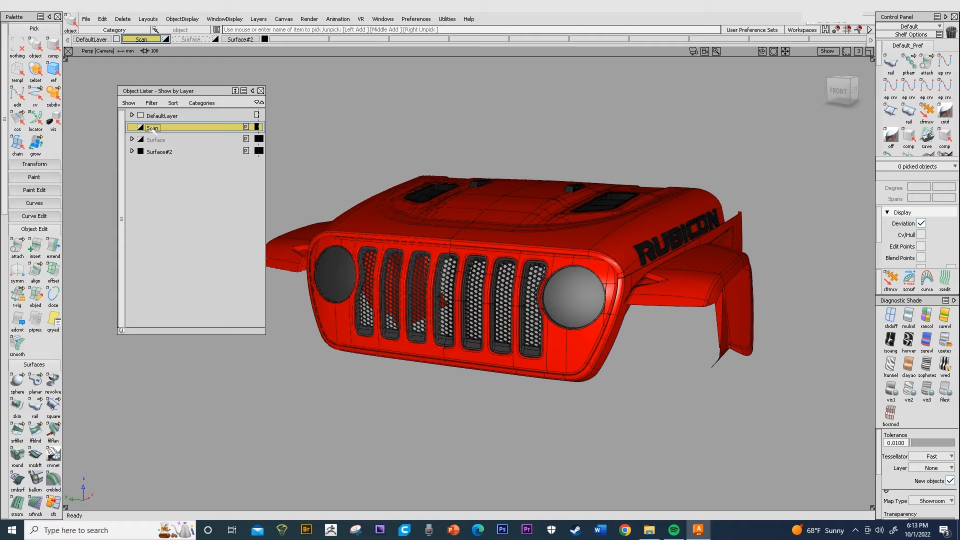
- Delete the unused layers to remove the emptied Scan layer
click(259, 20)
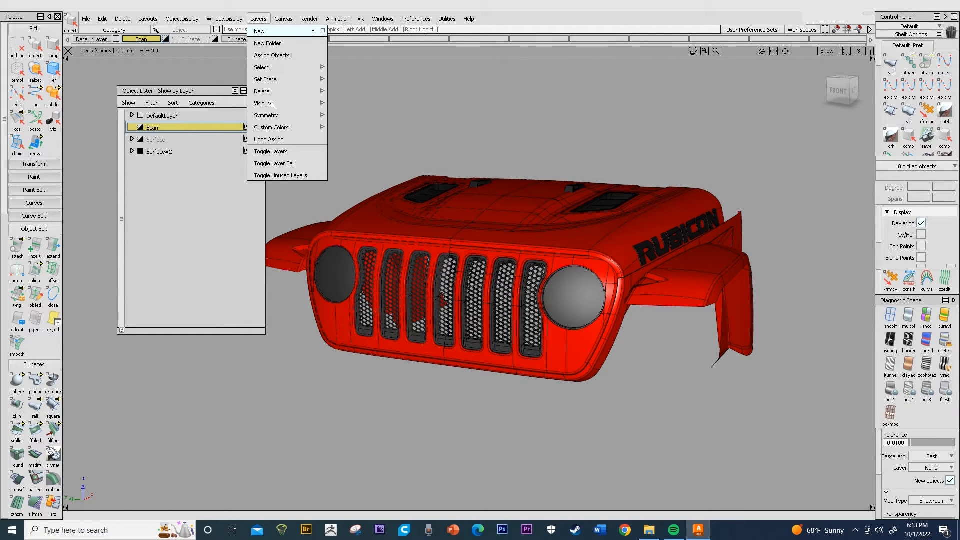
mouse_move(267, 93)
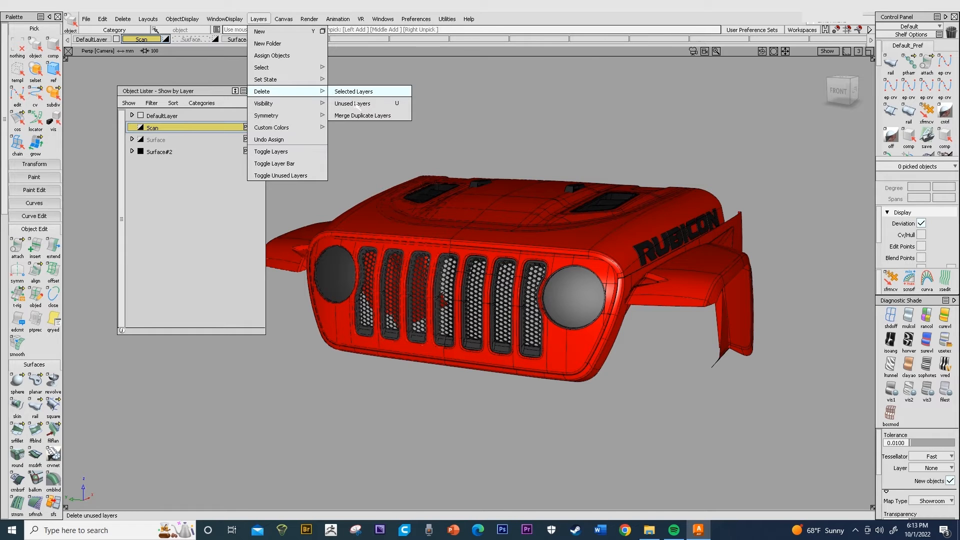
click(353, 104)
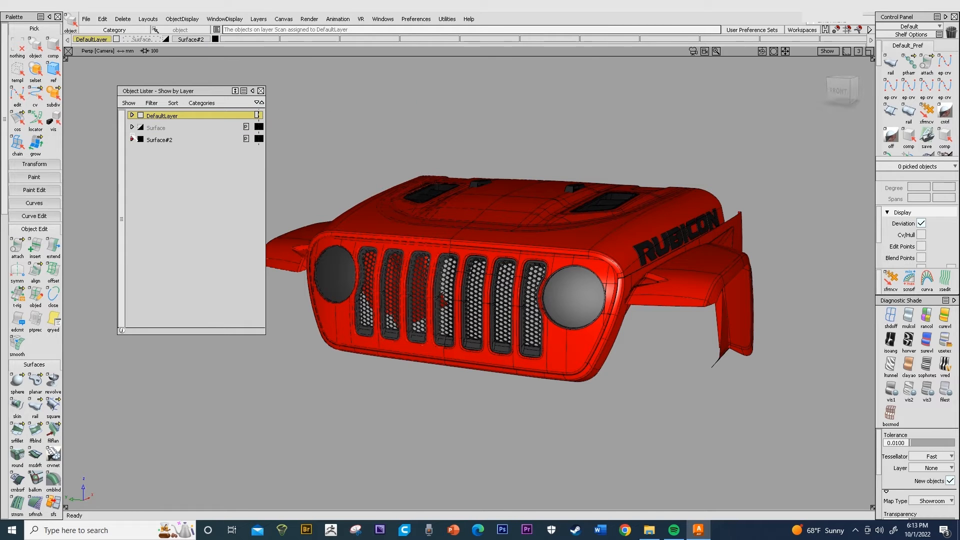
- Delete all objects in the Surface#2 layer, and remove the emptied layer by deleting unused layers
click(169, 140)
right_drag(159, 142, 175, 164)
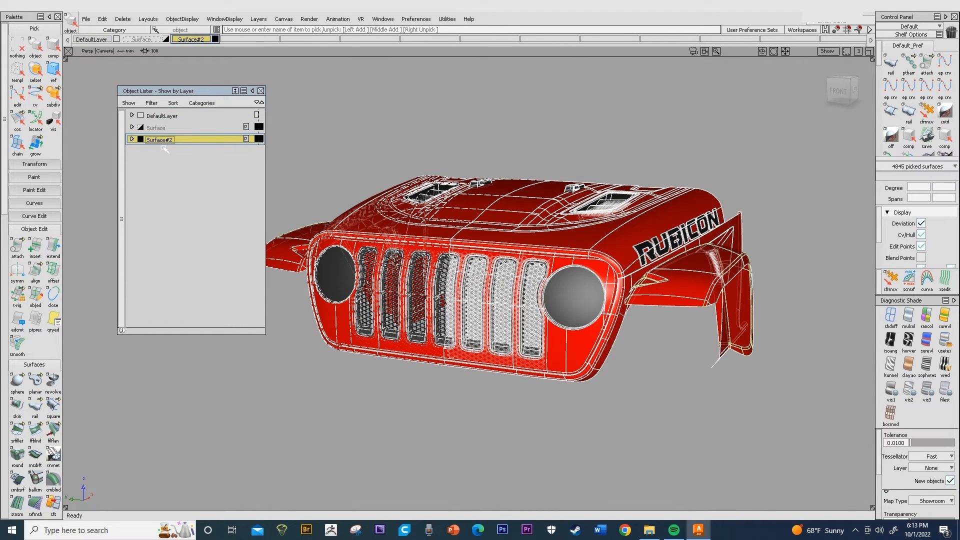
key(Delete)
key(Return)
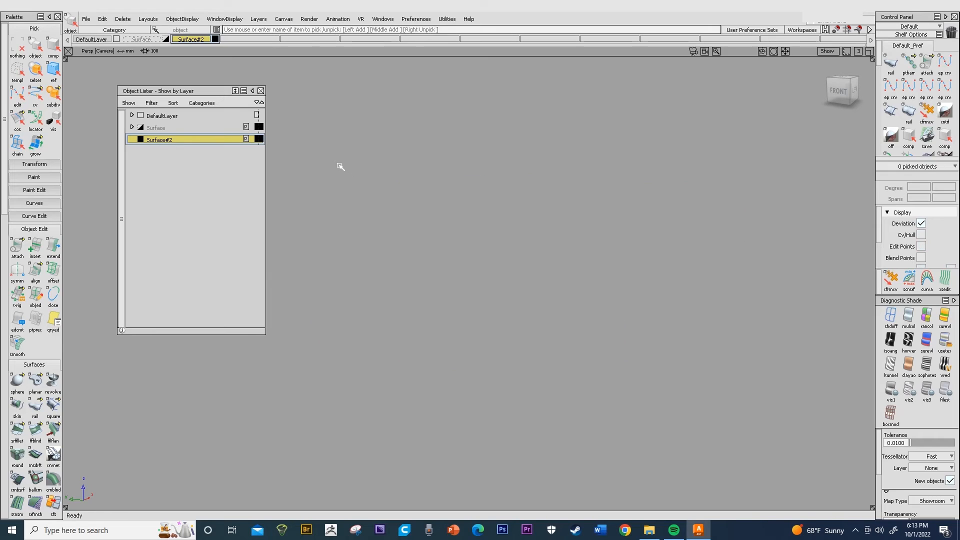
click(256, 21)
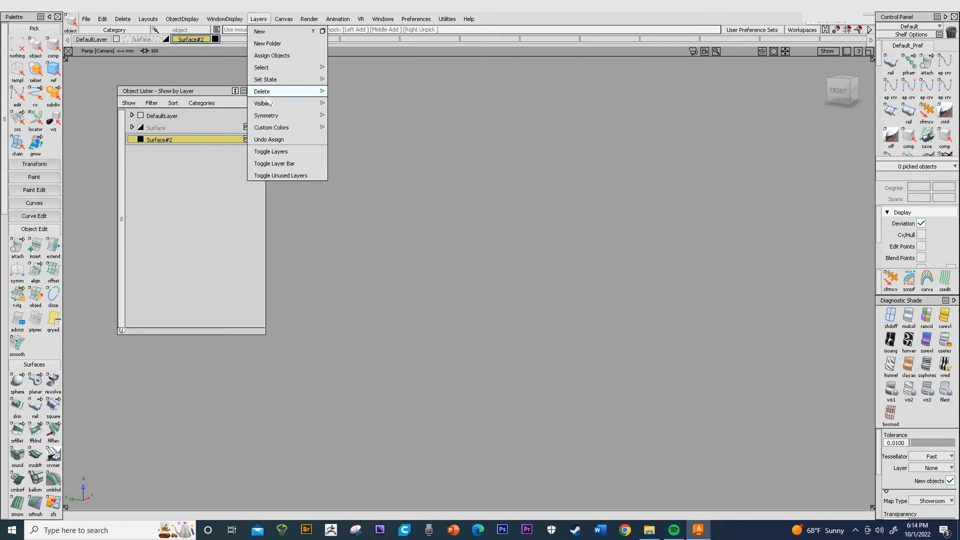
mouse_move(300, 91)
click(380, 103)
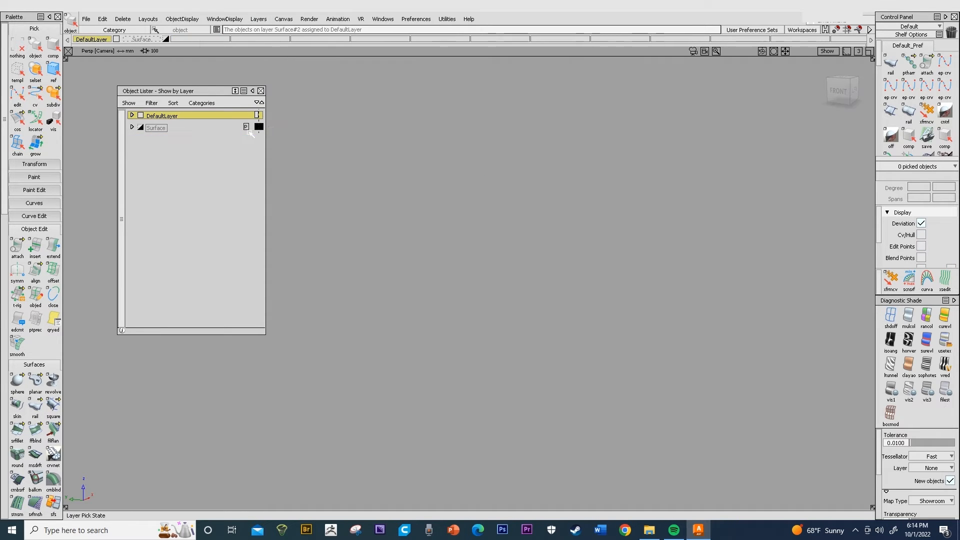
- Show the Surface layer again and check its layer options without changing them
click(132, 128)
click(133, 128)
click(149, 129)
alt+shift+drag(370, 188, 511, 212)
scroll(421, 303, up, 2)
mouse_move(422, 303)
alt+shift+mouse_down()
mouse_move(449, 284)
mouse_move(425, 315)
alt+shift+mouse_up()
right_click(156, 128)
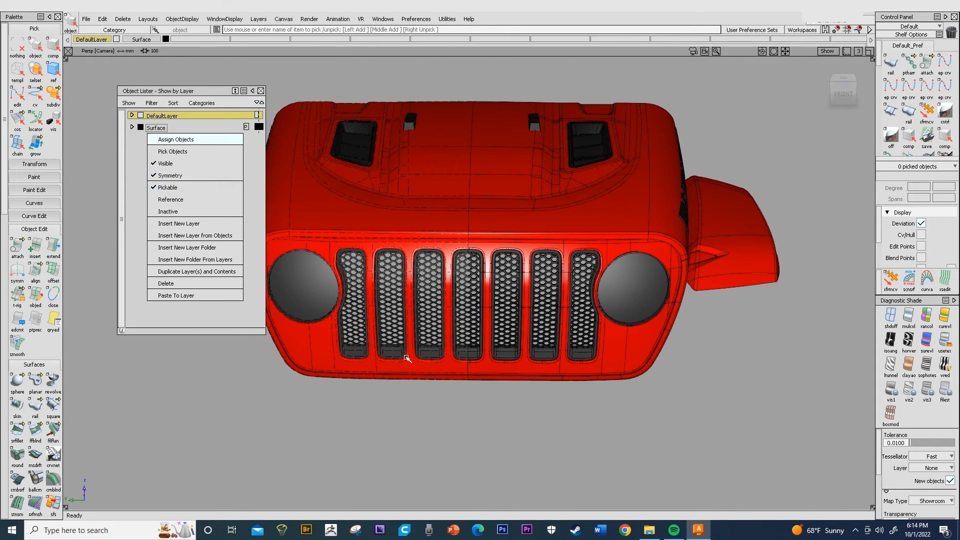
click(431, 372)
- Try picking the mirrored surfaces along the grille's upper edge, and clear the selection
alt+shift+right_drag(363, 254, 403, 275)
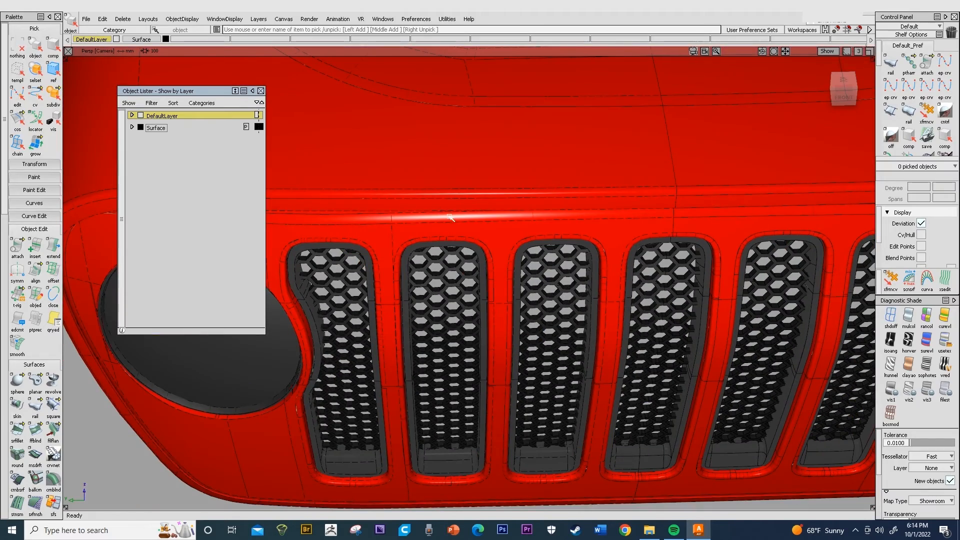
alt+shift+drag(467, 209, 492, 238)
drag(465, 207, 445, 253)
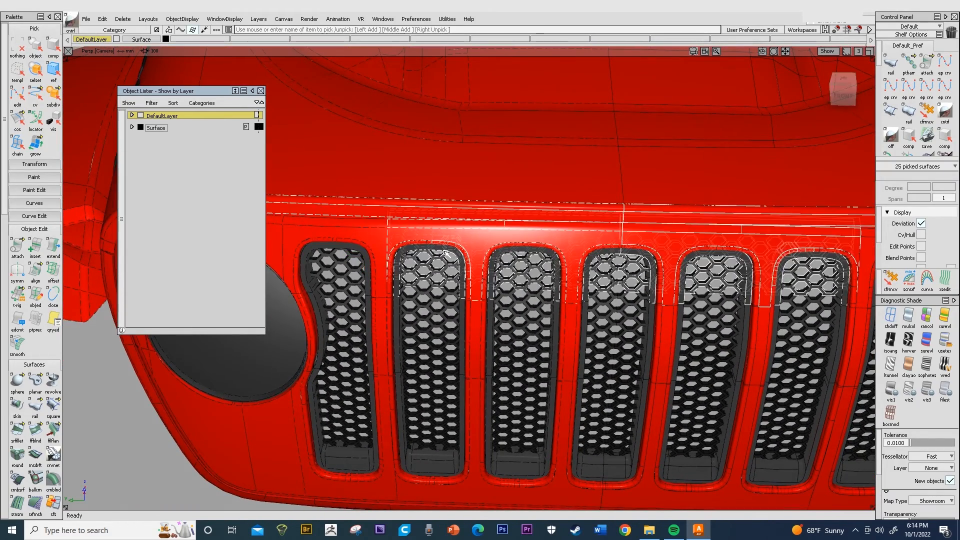
key(shift+n)
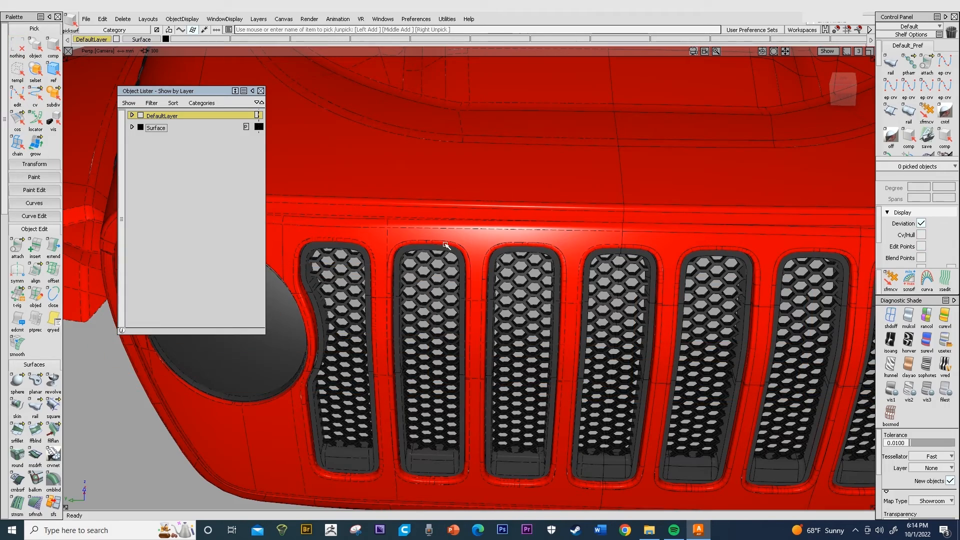
- Make Surface the active layer and create real geometry from its symmetry
alt+shift+right_drag(447, 246, 535, 328)
alt+shift+drag(535, 328, 554, 298)
alt+shift+middle_drag(553, 298, 484, 314)
alt+shift+right_drag(485, 314, 503, 311)
mouse_move(503, 311)
alt+shift+mouse_down()
mouse_move(509, 335)
mouse_move(523, 326)
mouse_move(518, 301)
alt+shift+mouse_up()
alt+shift+right_drag(518, 301, 486, 293)
alt+shift+drag(487, 293, 485, 274)
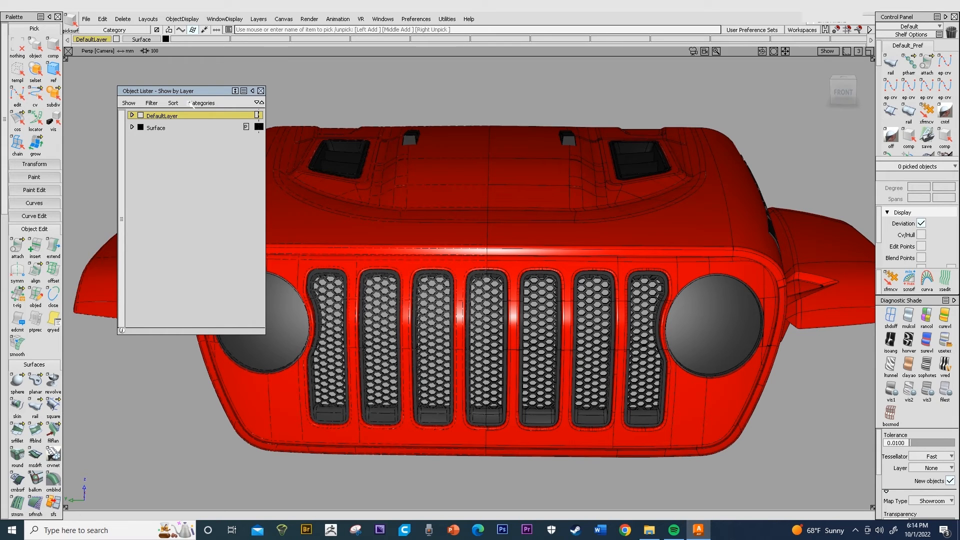
click(165, 131)
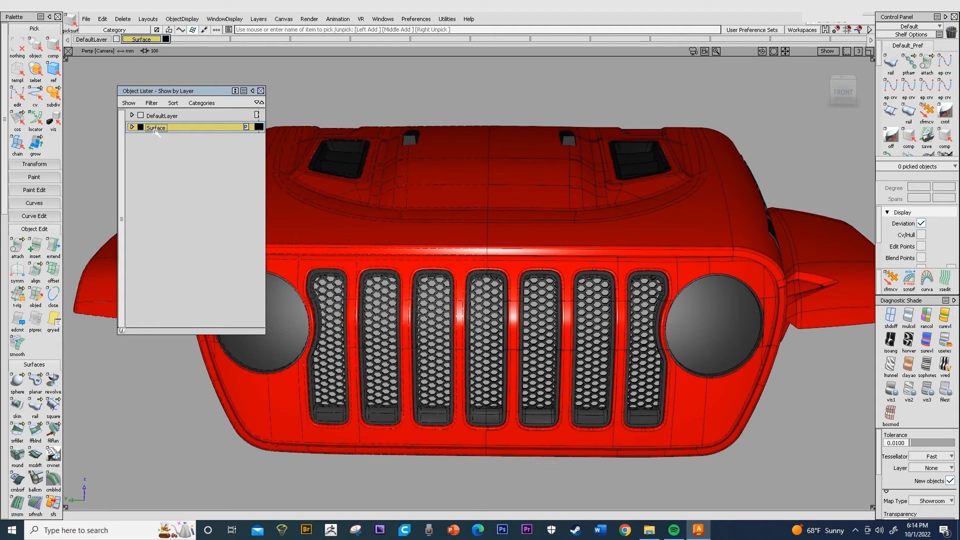
click(265, 19)
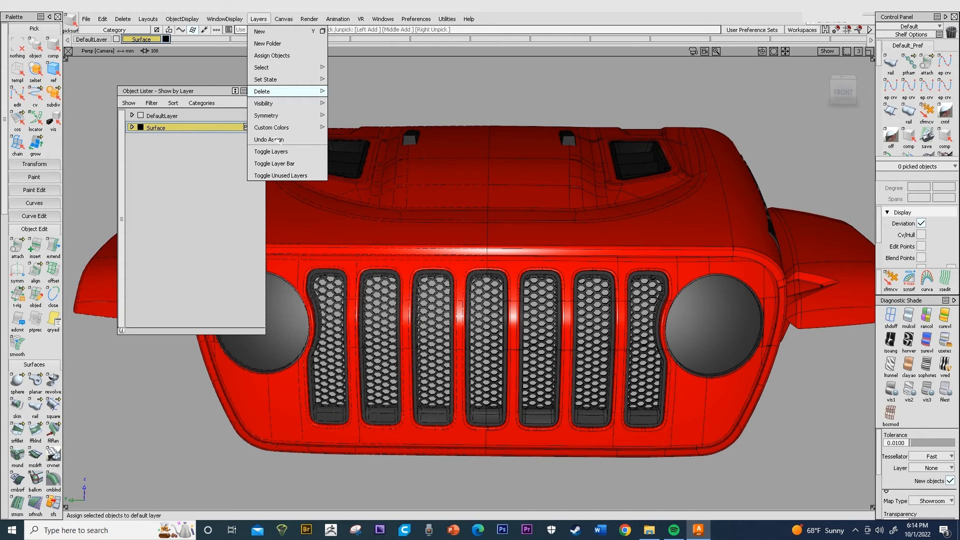
mouse_move(280, 115)
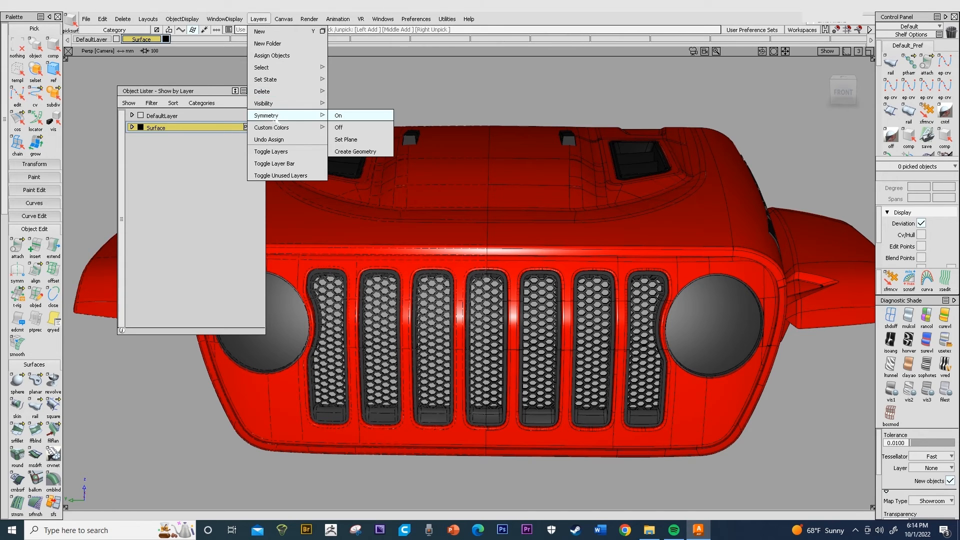
click(351, 154)
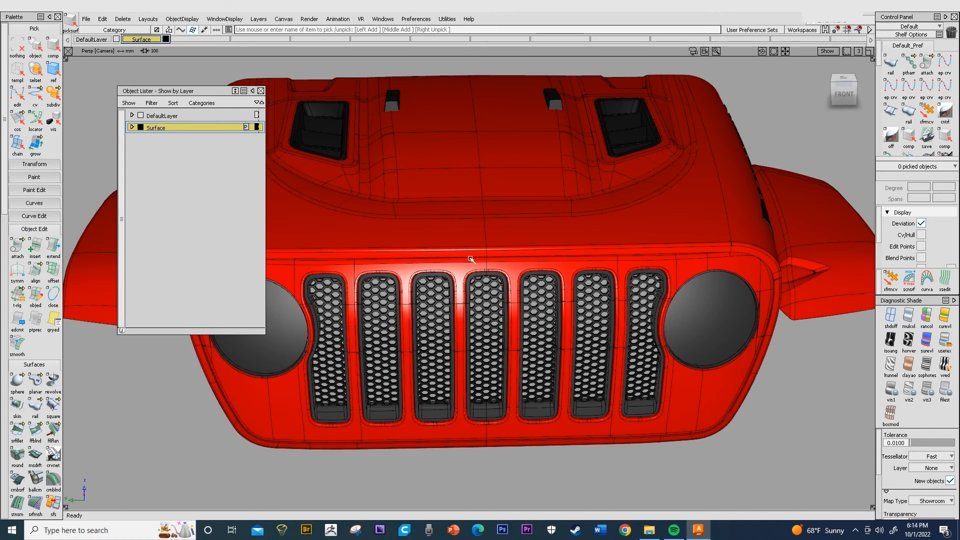
- Test-pick the formerly mirrored hood surface above the grille, and clear the selection
alt+shift+drag(482, 272, 485, 229)
scroll(470, 266, up, 5)
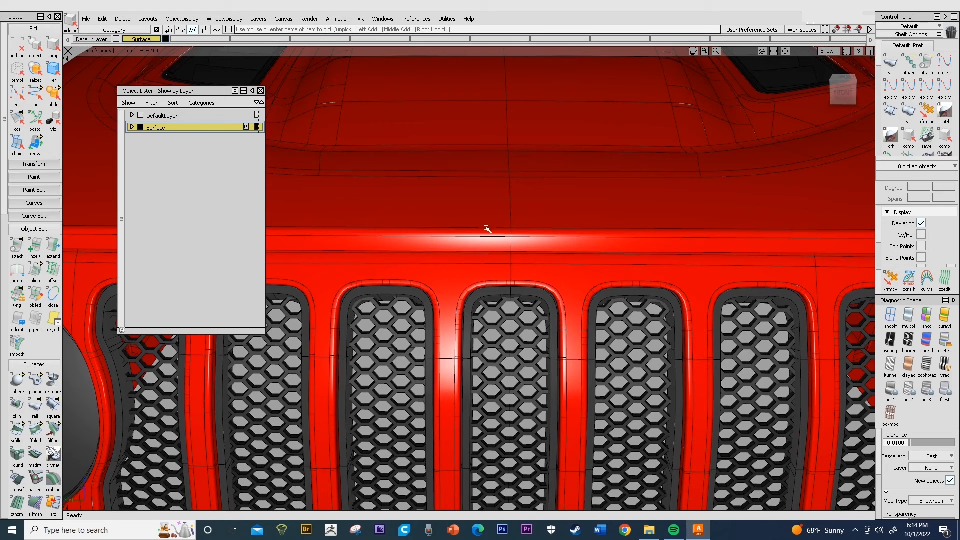
alt+shift+right_drag(550, 288, 467, 265)
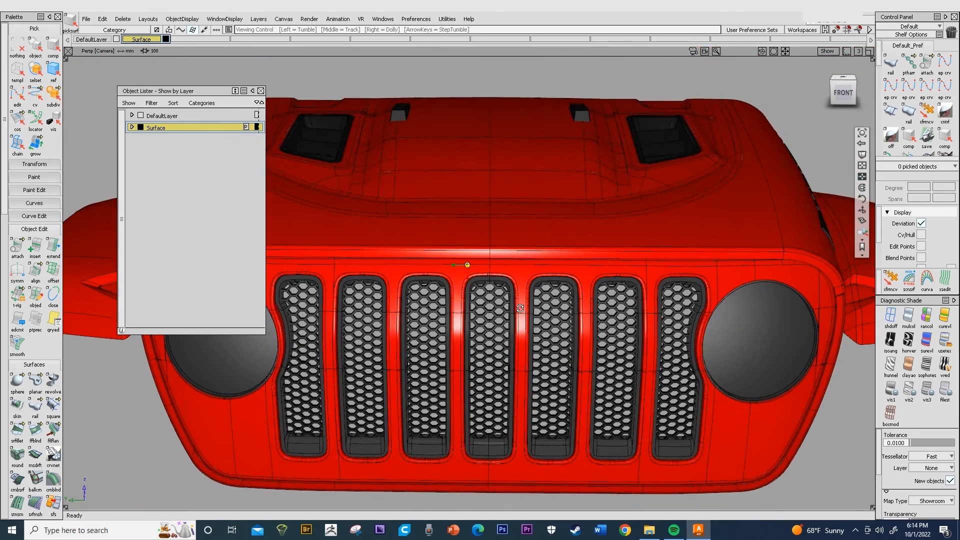
alt+shift+drag(467, 265, 447, 236)
click(427, 229)
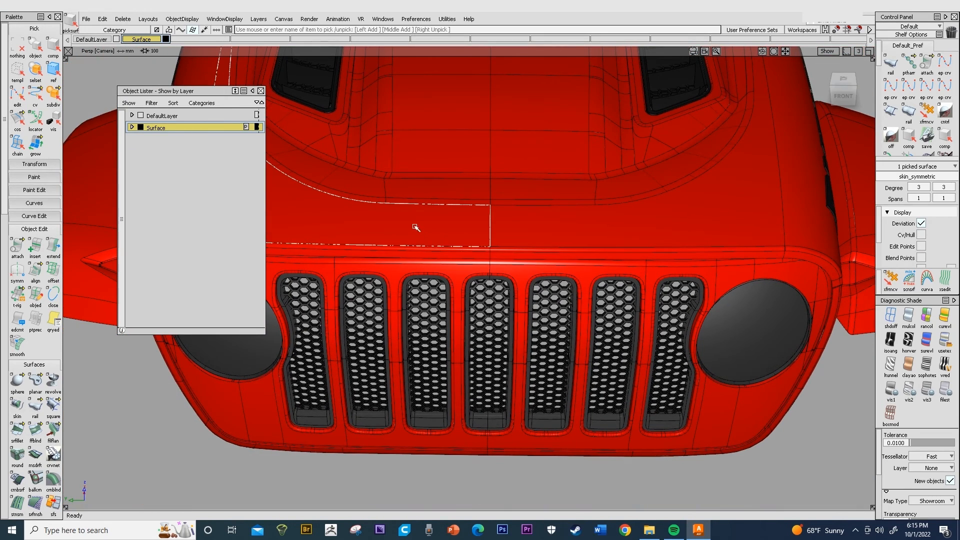
right_click(416, 225)
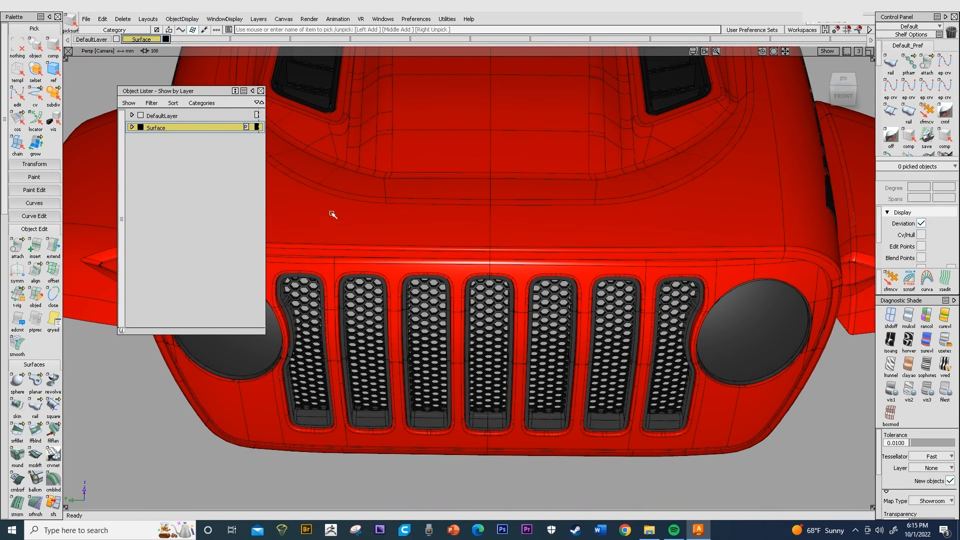
- Check the Surface layer's symmetry setting in its layer options without changing it
right_click(156, 129)
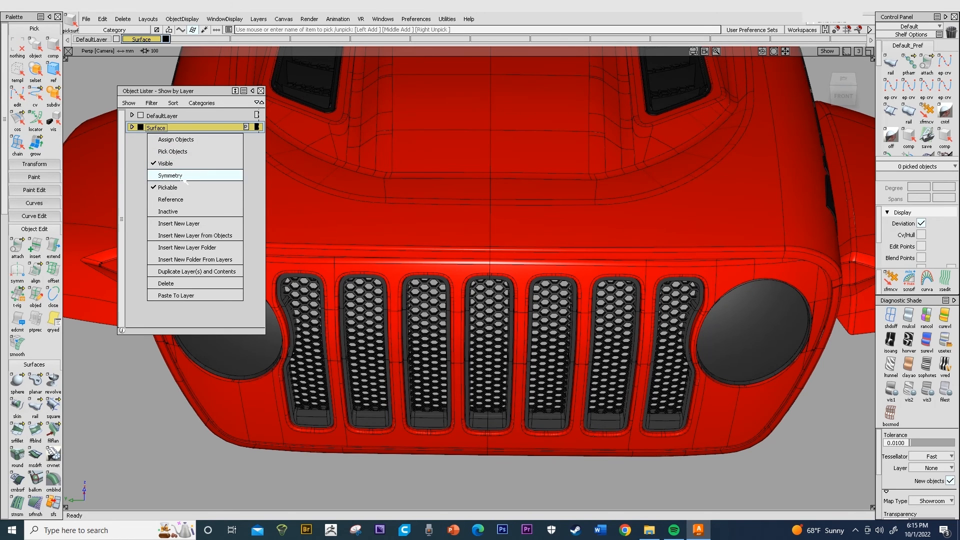
click(142, 175)
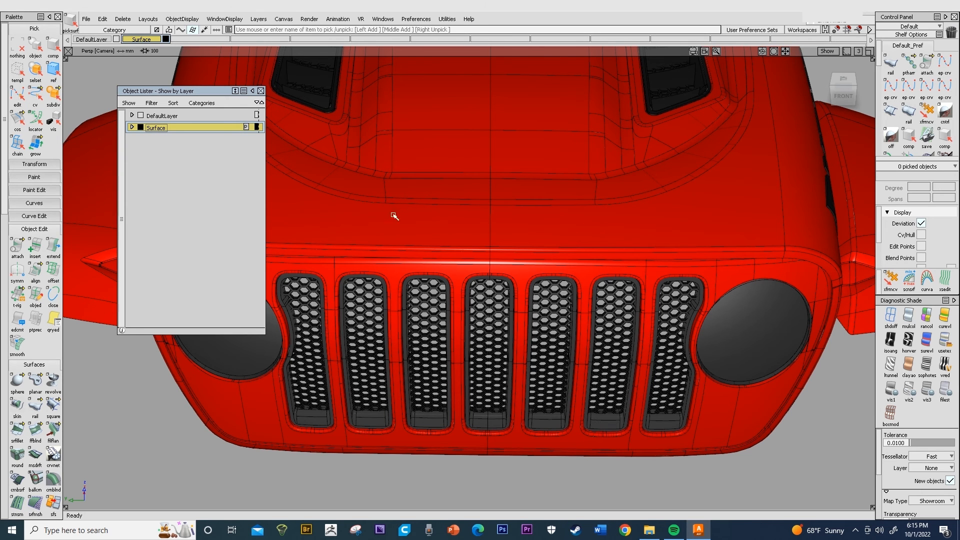
- Switch to object picking and run the layer symmetry's Create Geometry command again on the active Surface layer
alt+shift+right_drag(382, 246, 530, 270)
alt+shift+drag(530, 270, 534, 209)
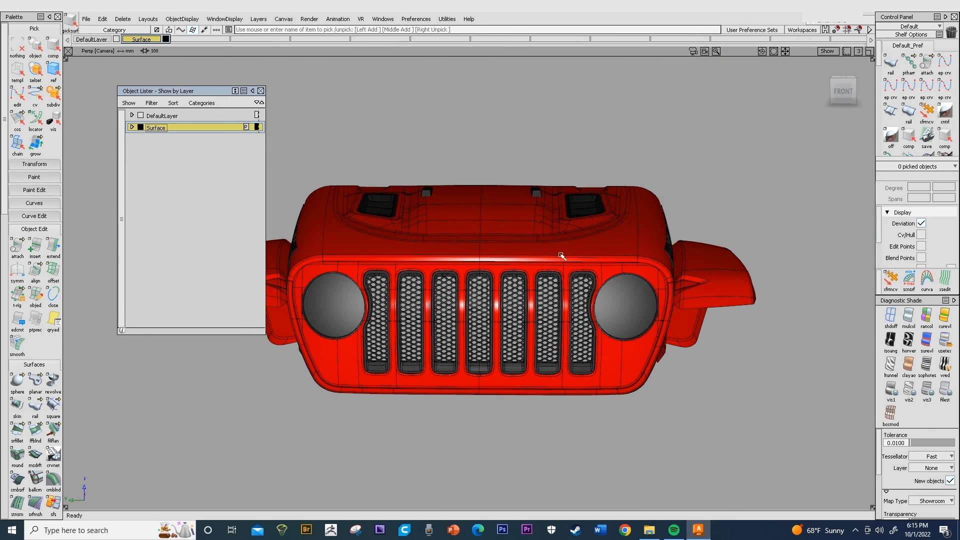
alt+shift+right_drag(314, 284, 468, 264)
alt+shift+middle_drag(467, 264, 540, 272)
ctrl+shift+drag(330, 250, 352, 245)
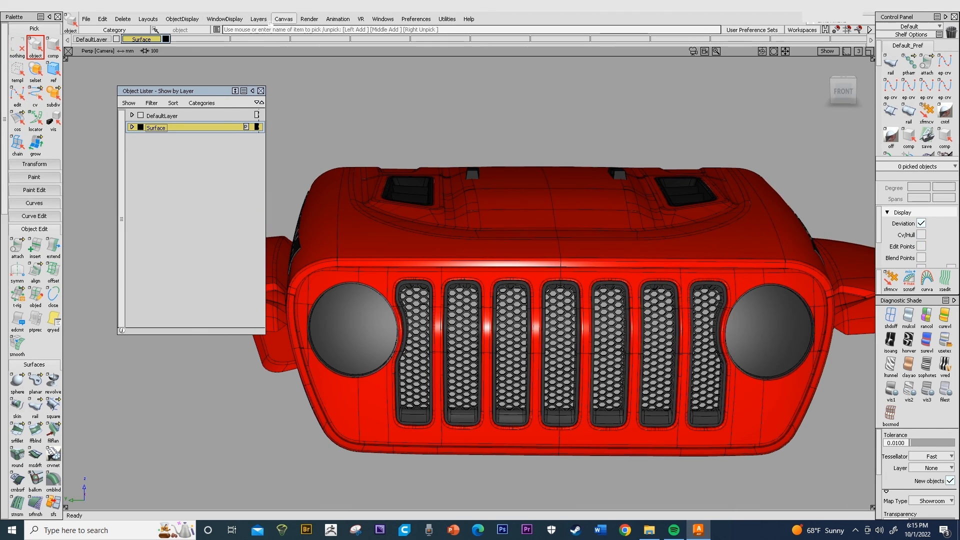
click(259, 19)
mouse_move(270, 116)
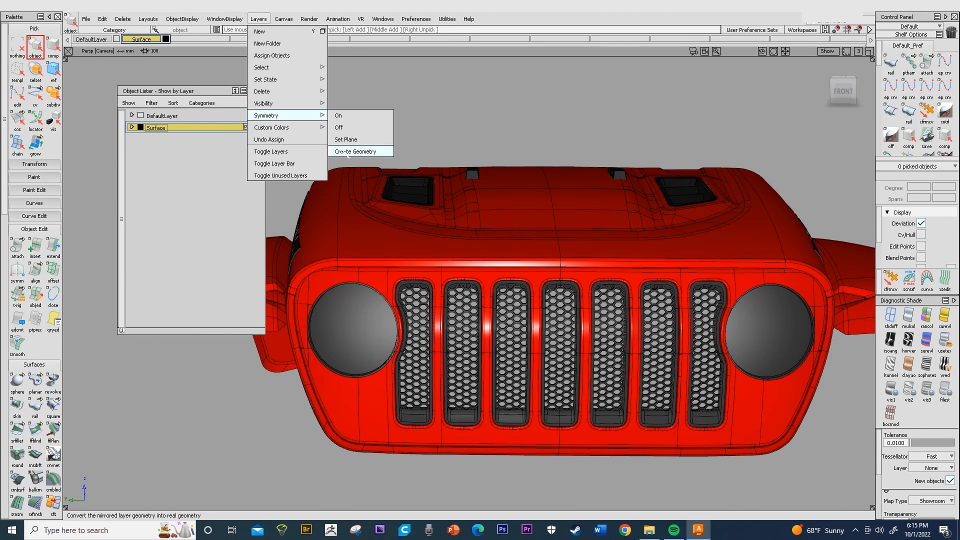
click(378, 154)
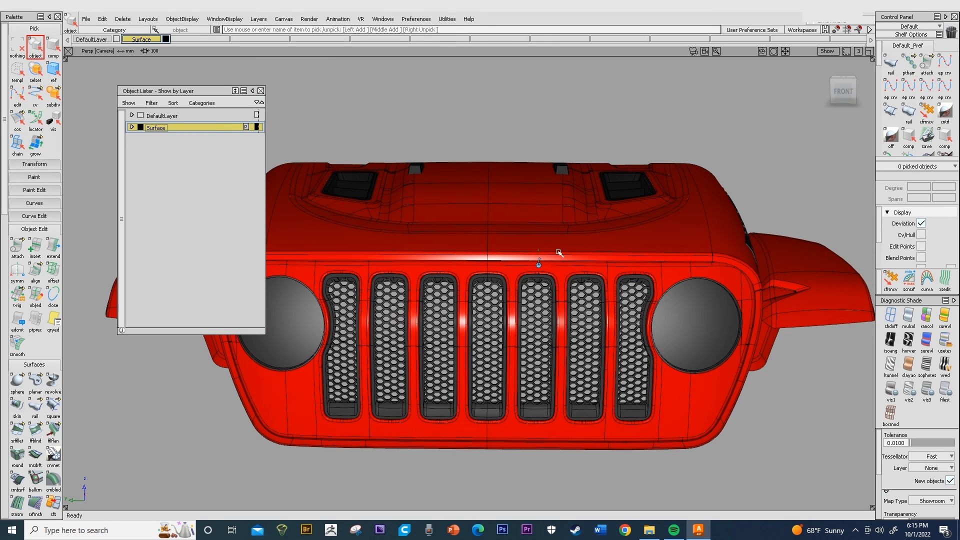